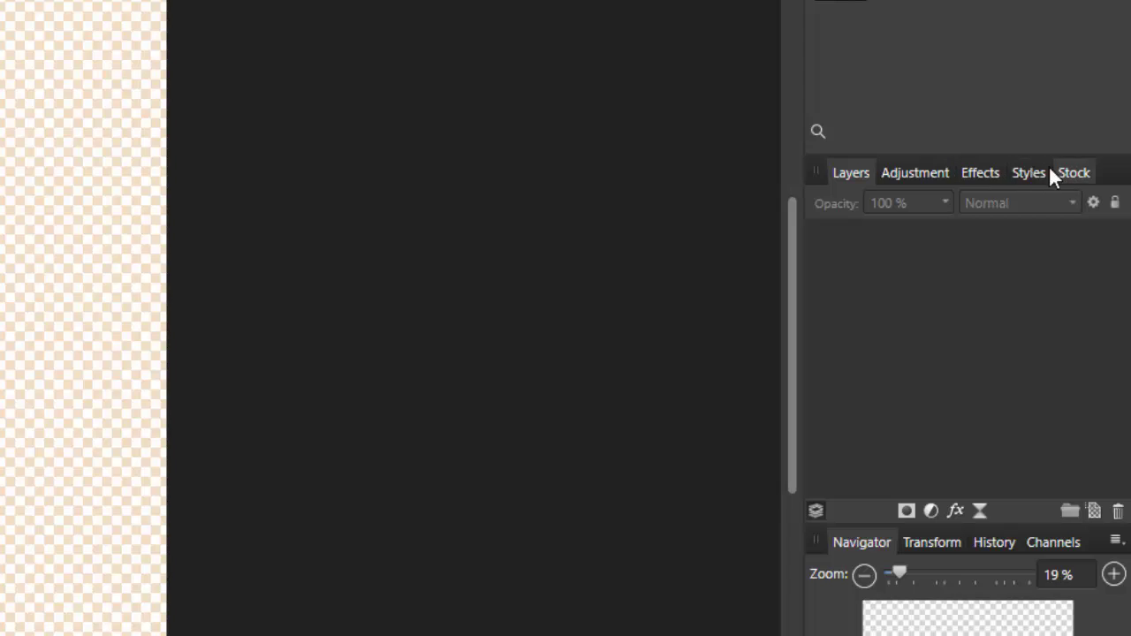
# - Show the Default style presets beside the blank 3000 × 4090 px transparent document
pyautogui.click(1025, 174)
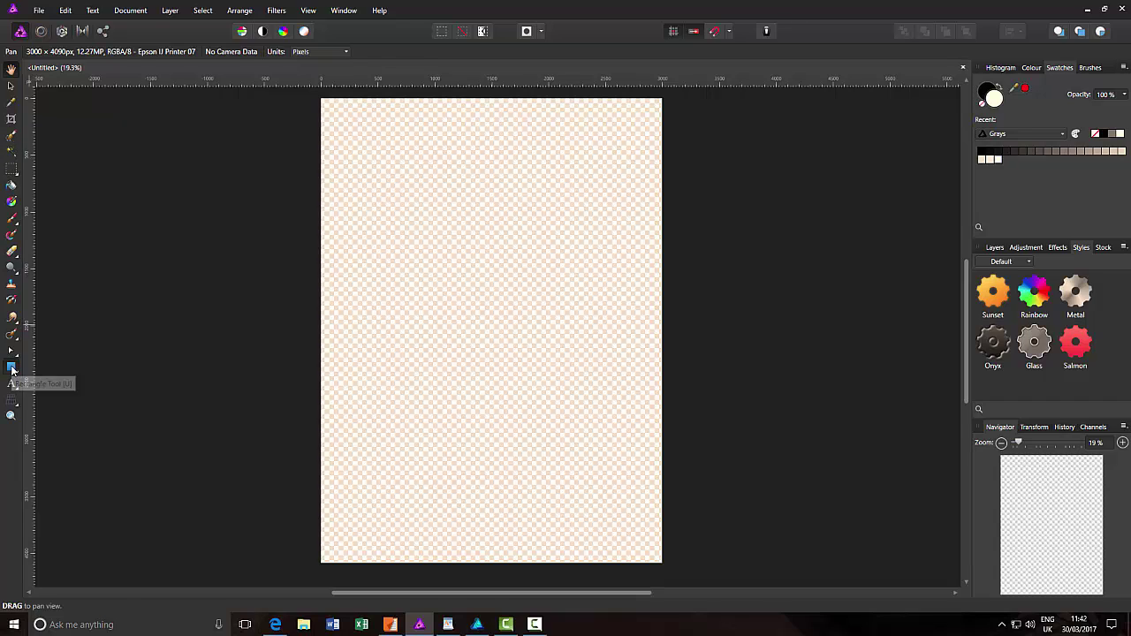
# - Draw a white rectangle covering the whole page, then deselect it
pyautogui.click(12, 368)
pyautogui.moveTo(319, 101); pyautogui.dragTo(664, 565)
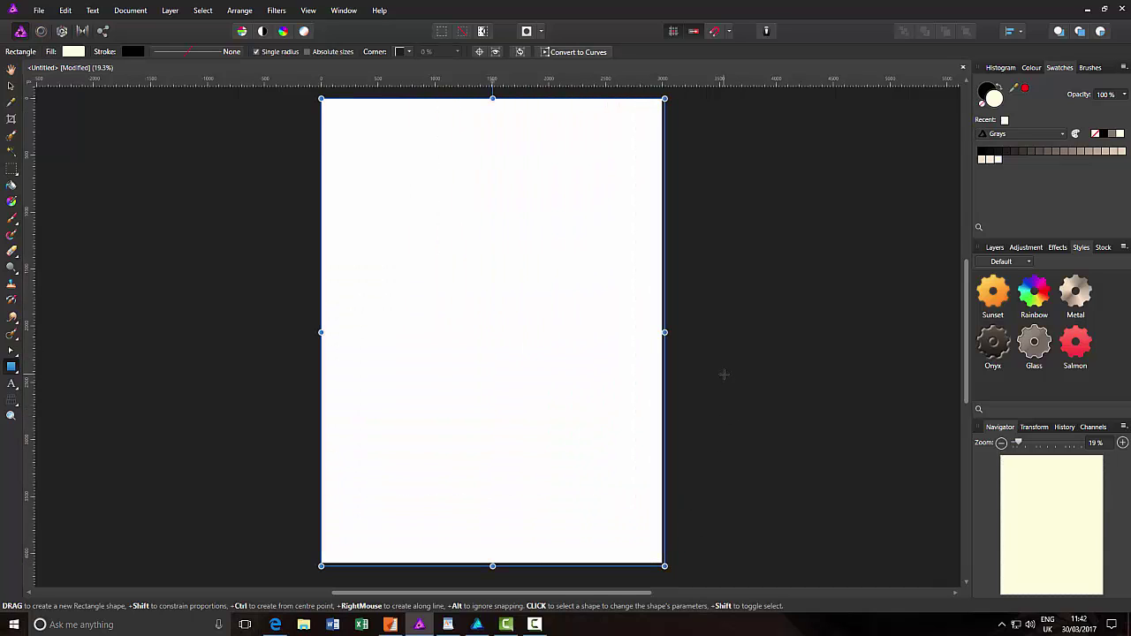
pyautogui.click(724, 375)
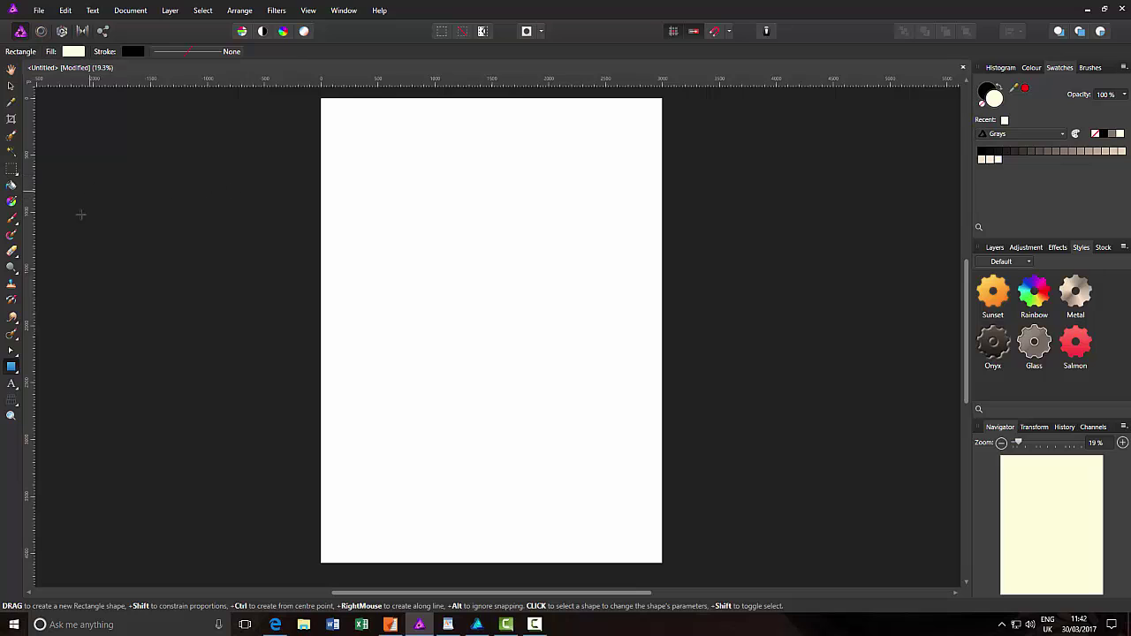
# - Add large artistic text reading 'Hello' at the page's top-left
pyautogui.click(12, 384)
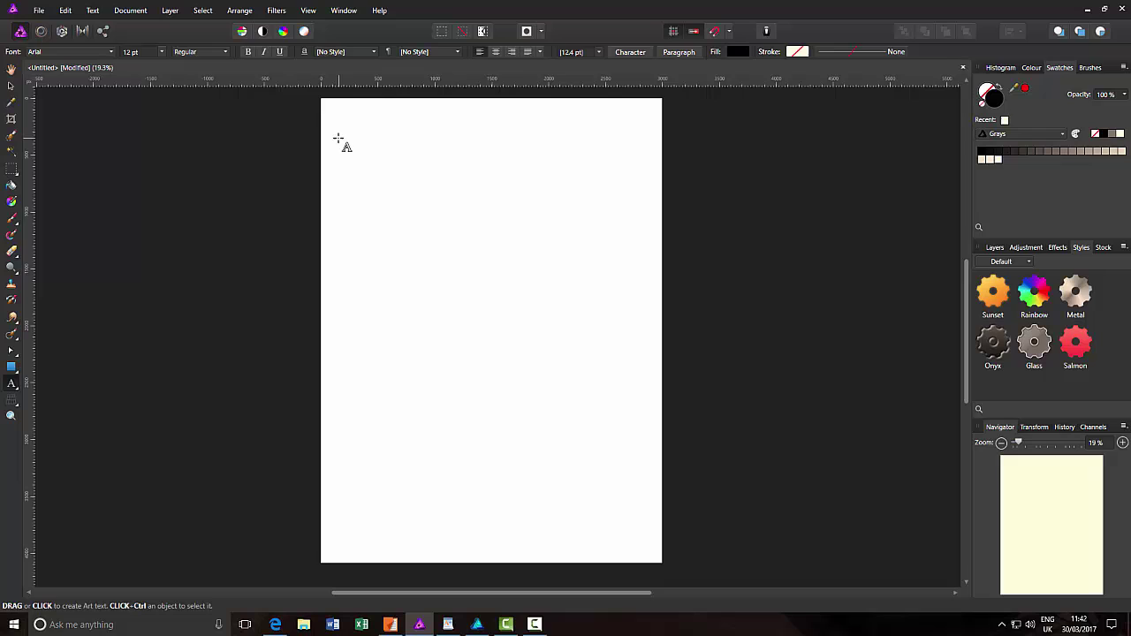
pyautogui.moveTo(339, 139); pyautogui.dragTo(412, 286)
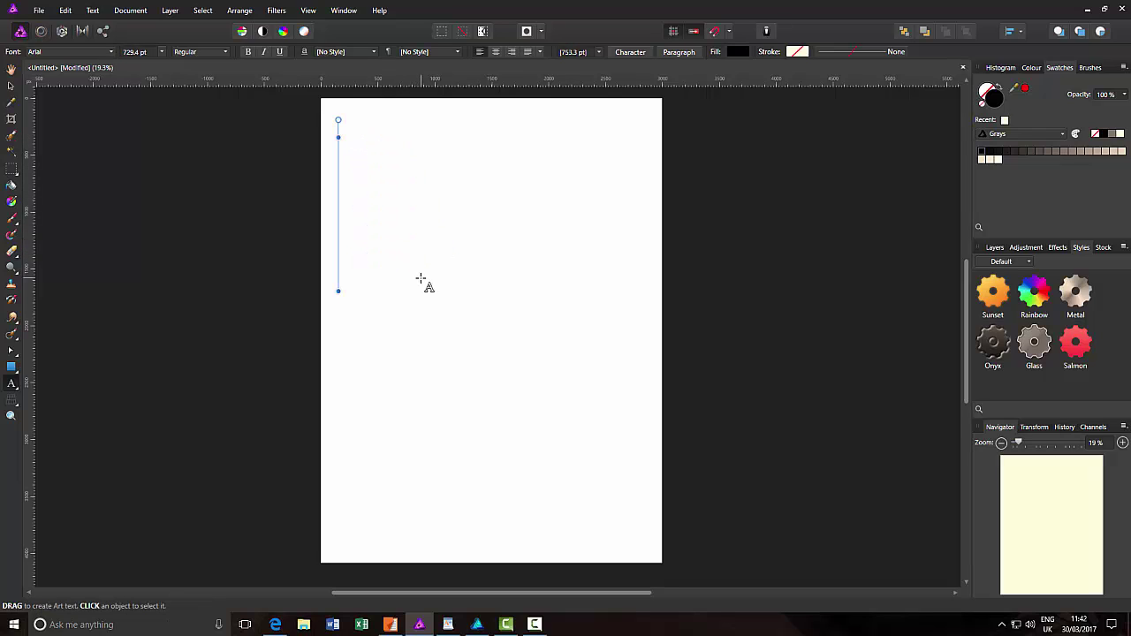
pyautogui.write('Hello')
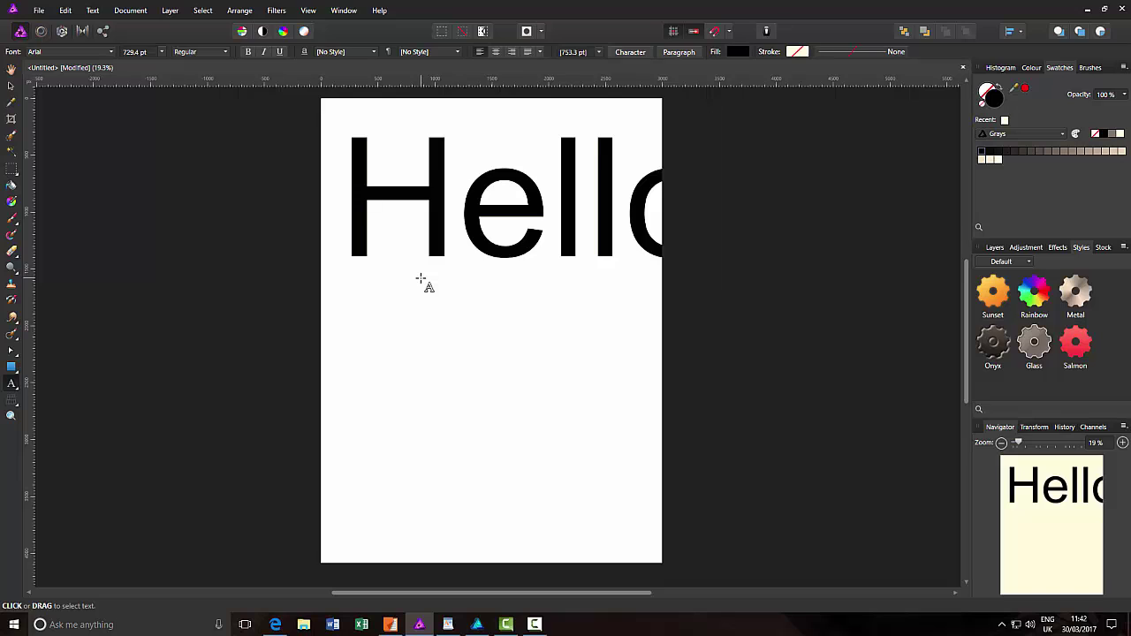
pyautogui.press('Escape')
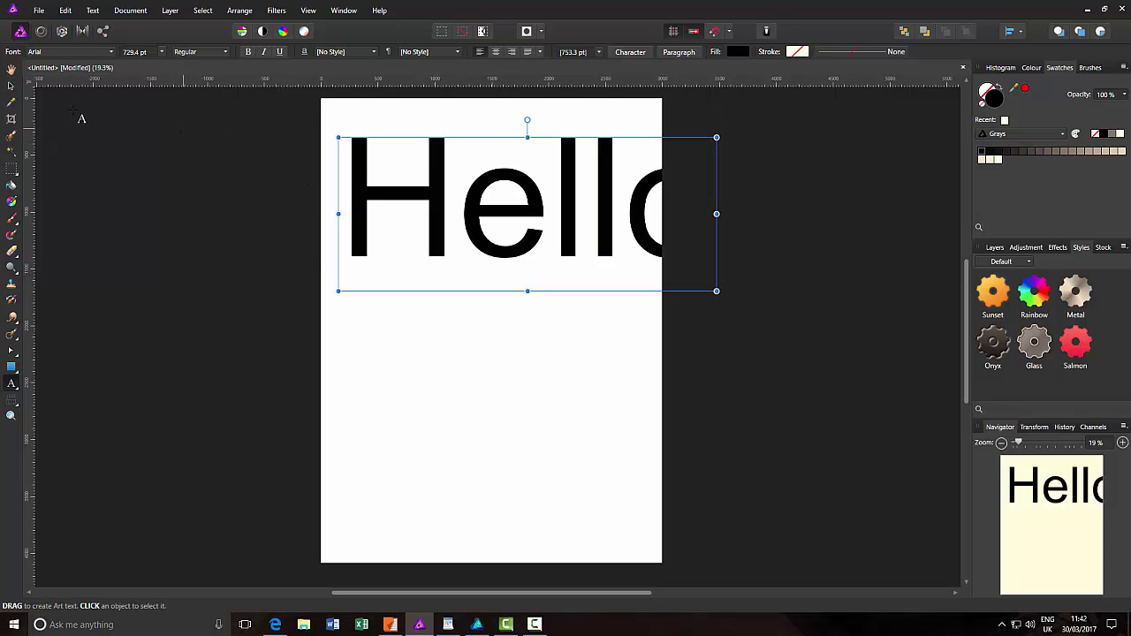
# - Scale the Hello text frame down so the word fits within the page width
pyautogui.click(11, 86)
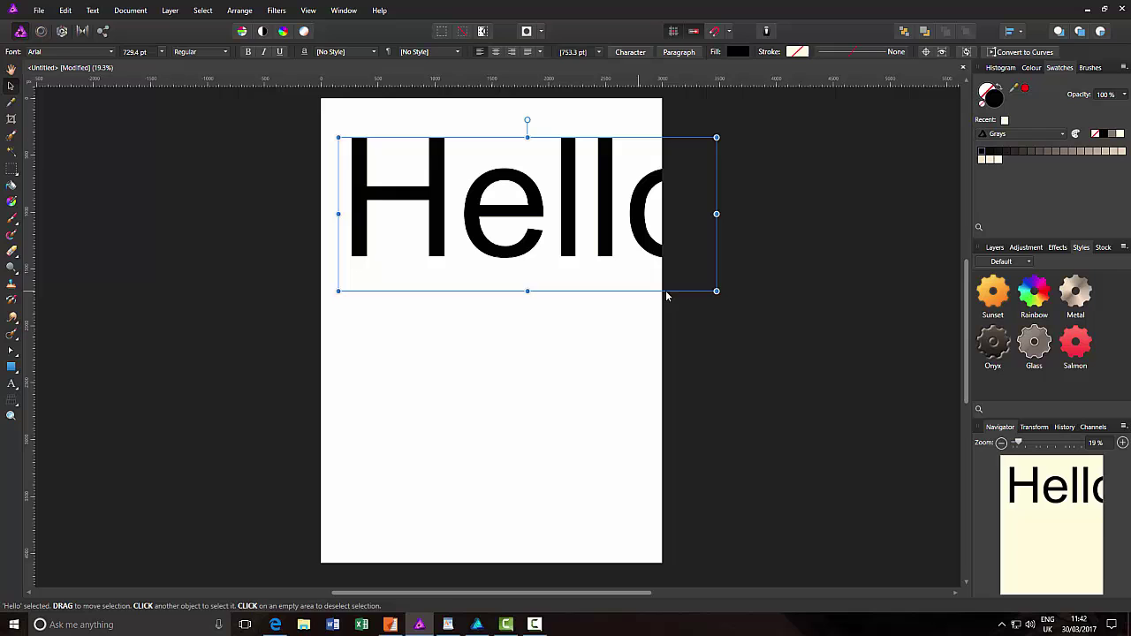
pyautogui.moveTo(717, 291); pyautogui.dragTo(653, 268)
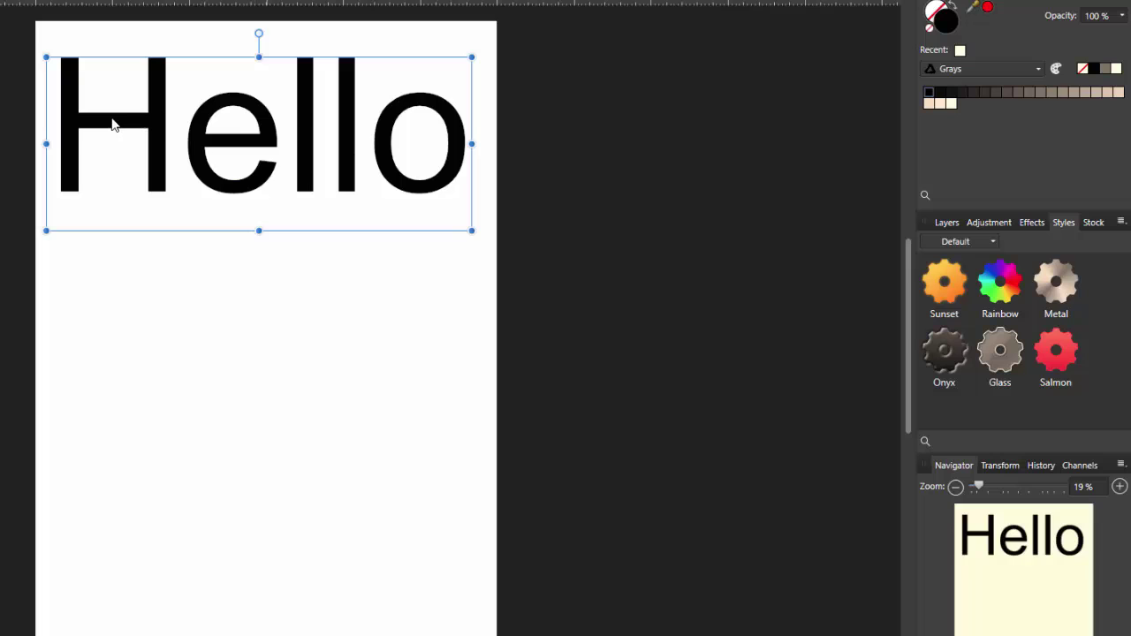
# - Try Sunset, Rainbow, Metal, Onyx and Glass styles on Hello, settling on Salmon
pyautogui.click(947, 222)
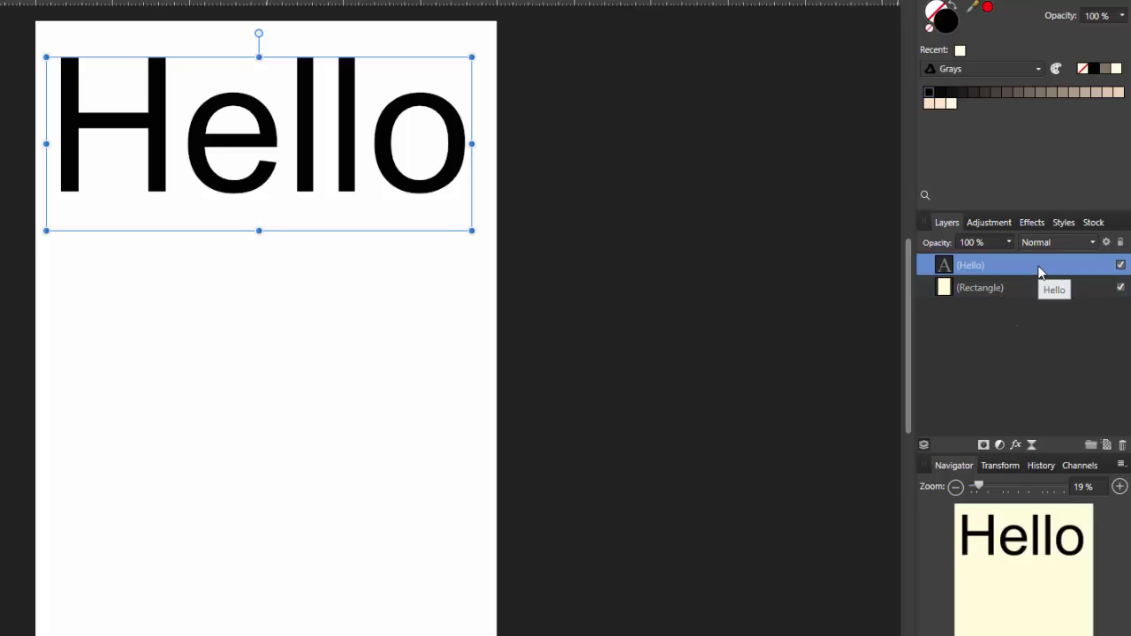
pyautogui.click(1069, 224)
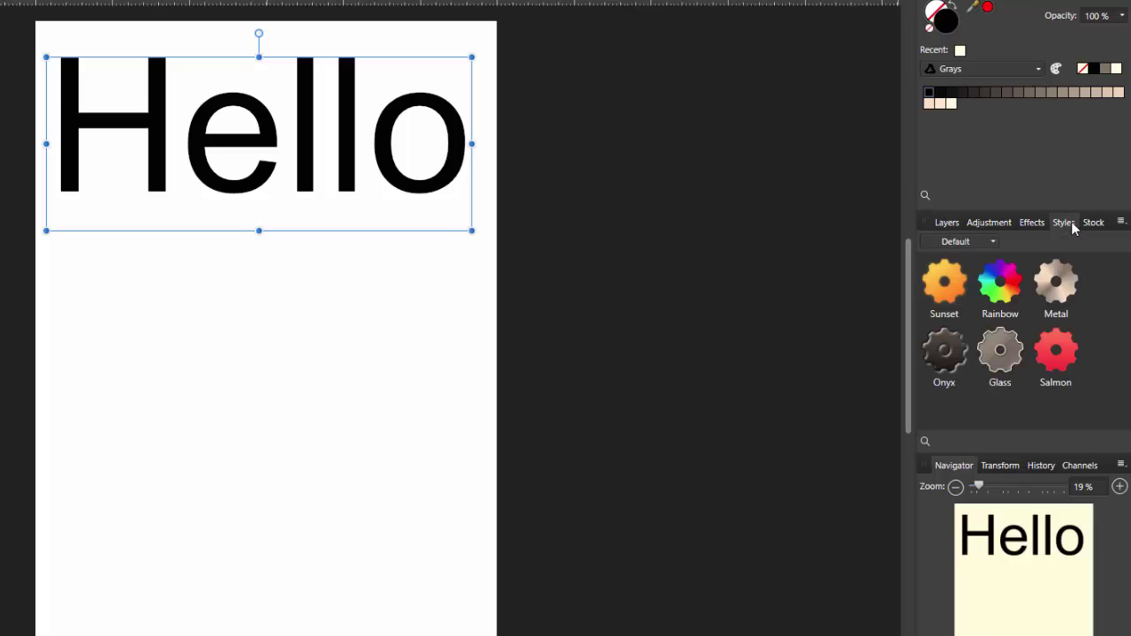
pyautogui.click(950, 283)
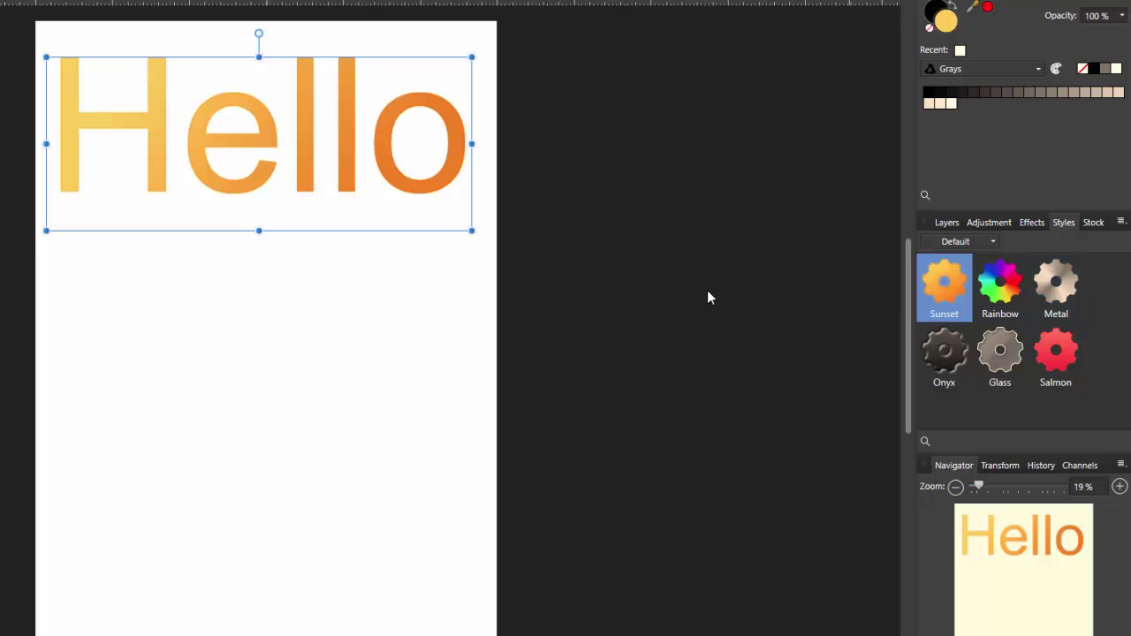
pyautogui.click(1008, 291)
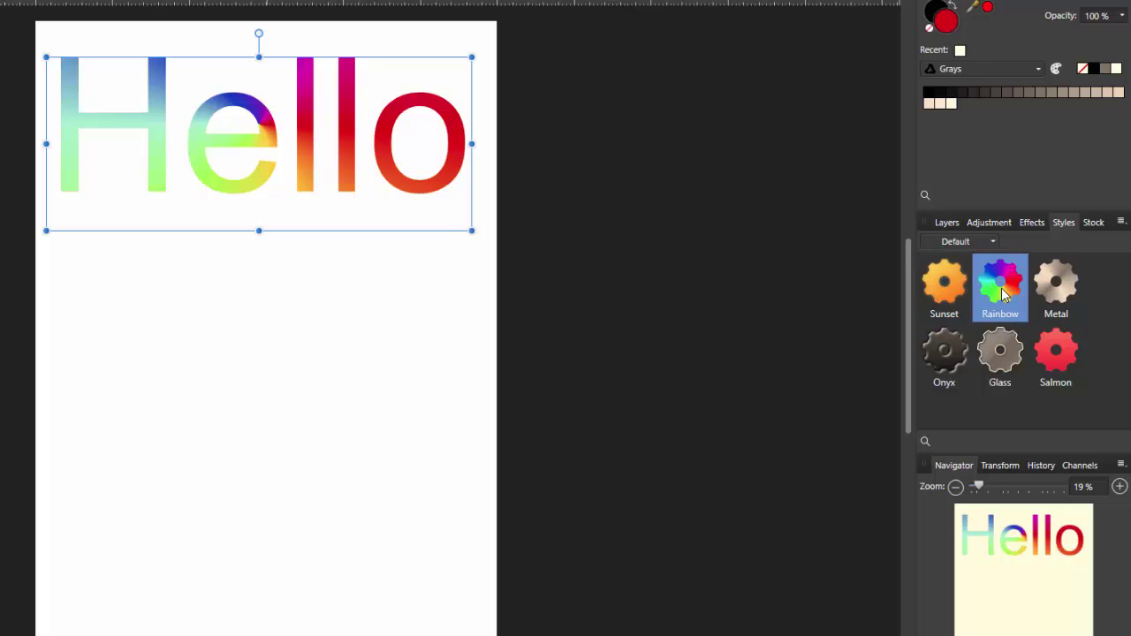
pyautogui.click(1063, 301)
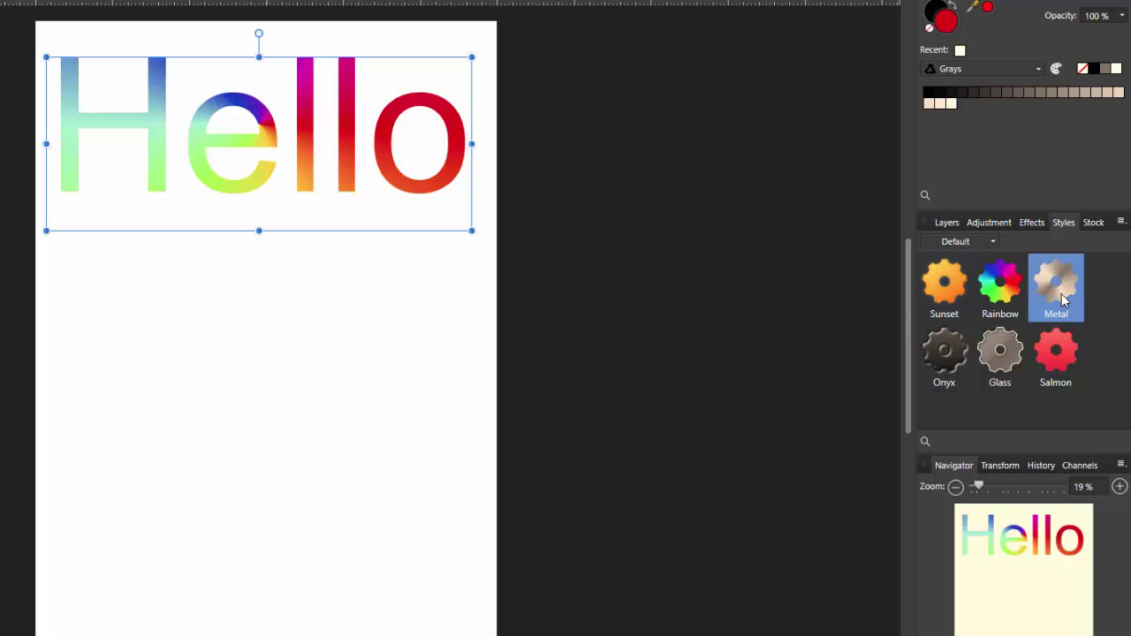
pyautogui.click(954, 354)
pyautogui.click(985, 354)
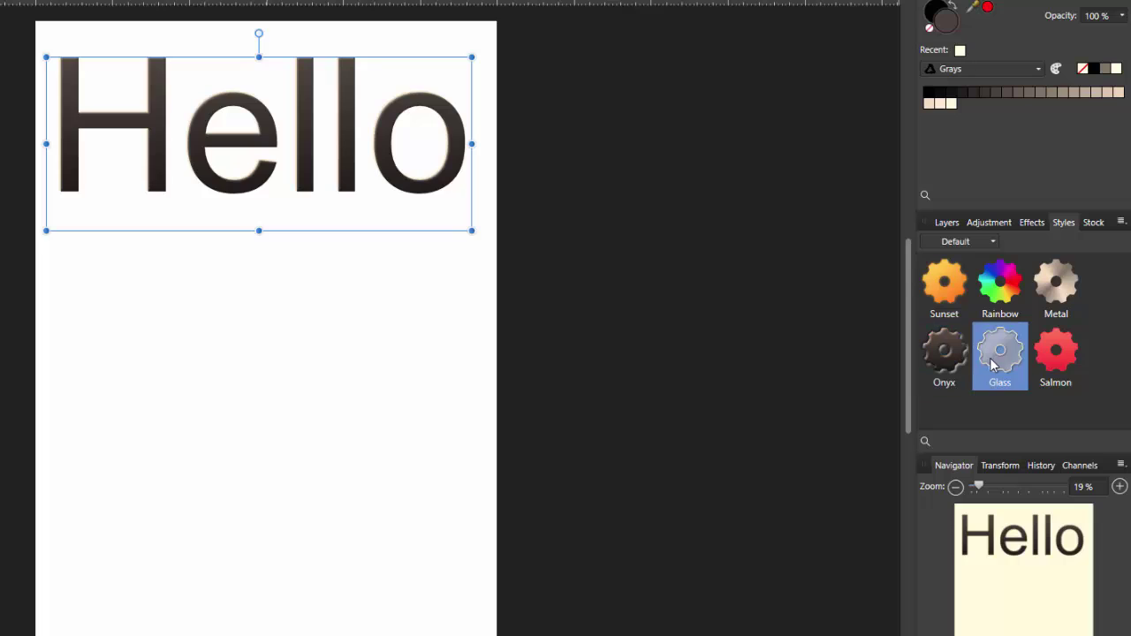
pyautogui.click(1056, 357)
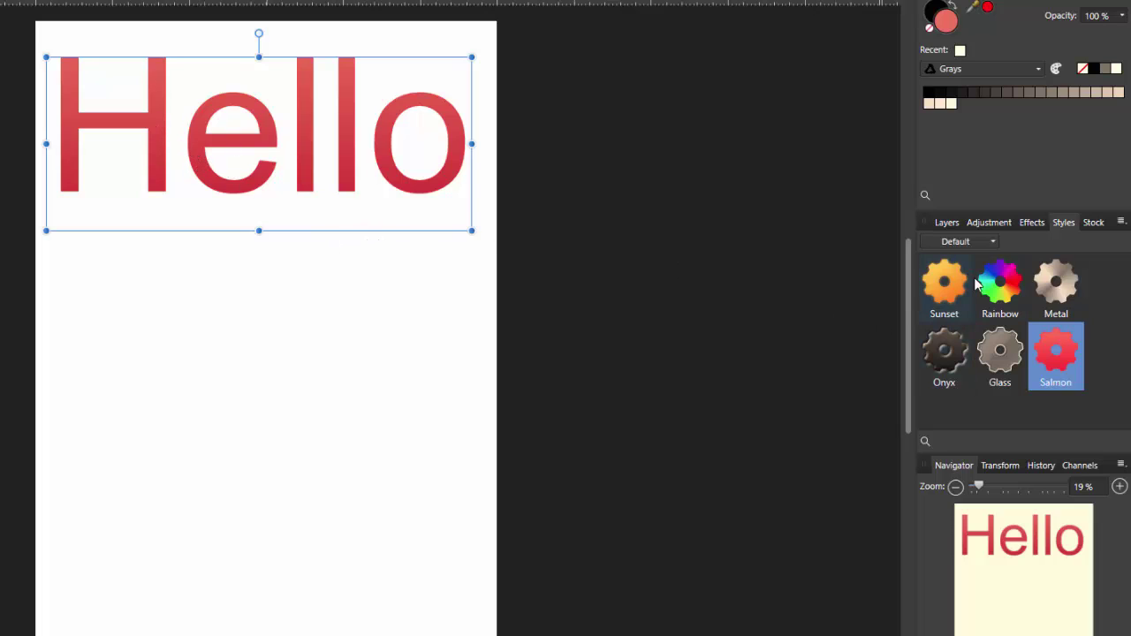
pyautogui.click(945, 222)
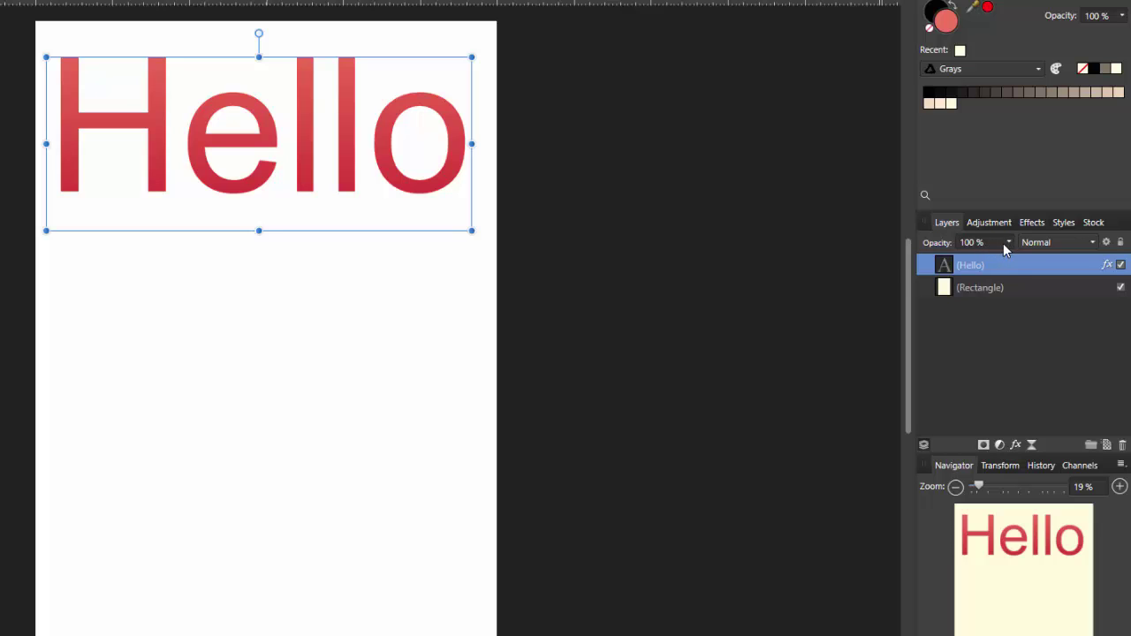
# - Adjust the Hello layer's opacity slider, then bring the style presets back
pyautogui.click(1009, 243)
pyautogui.moveTo(1011, 259)
pyautogui.mouseDown()
pyautogui.moveTo(927, 267)
pyautogui.moveTo(1015, 259)
pyautogui.mouseUp()
pyautogui.click(1062, 224)
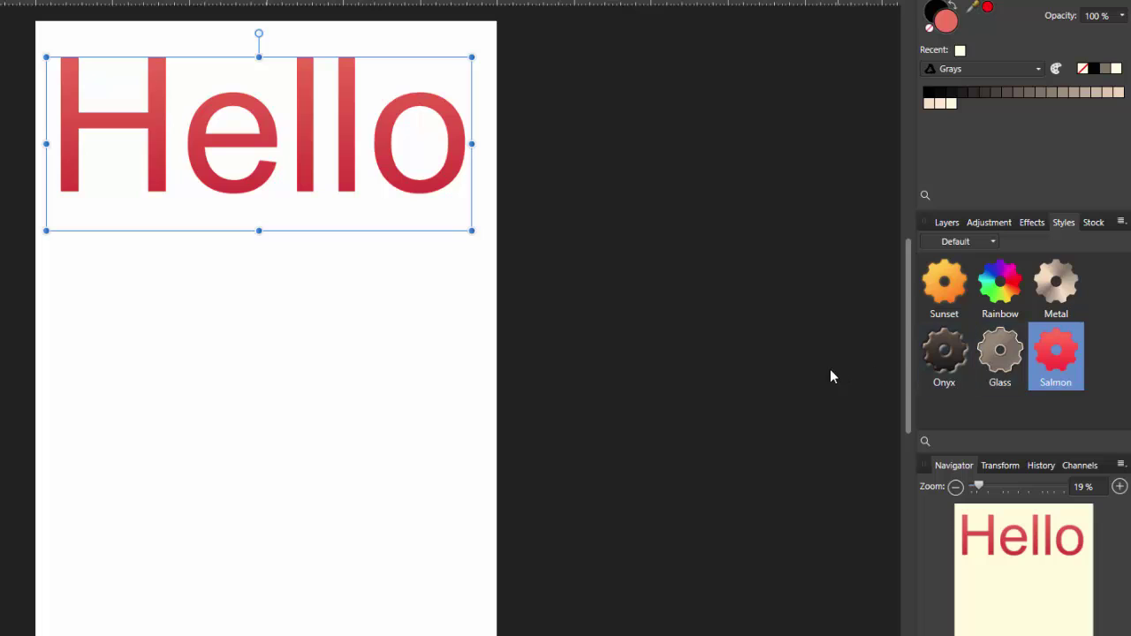
# - Switch to the Metal Styles category and give the Rectangle layer the Metal 3 style
pyautogui.click(993, 242)
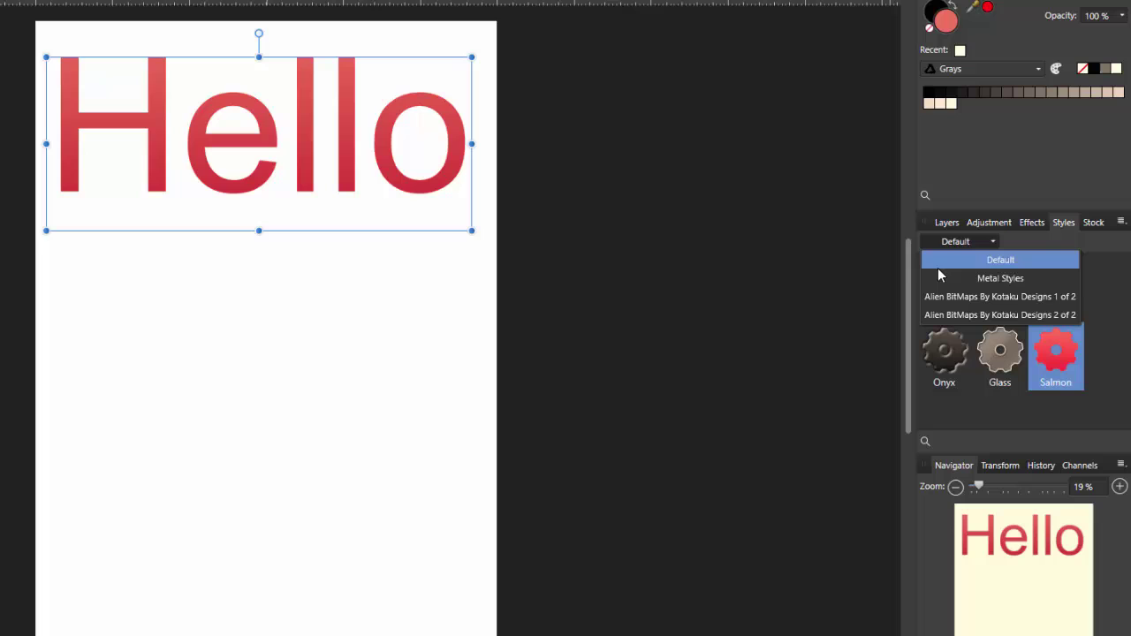
pyautogui.click(1013, 279)
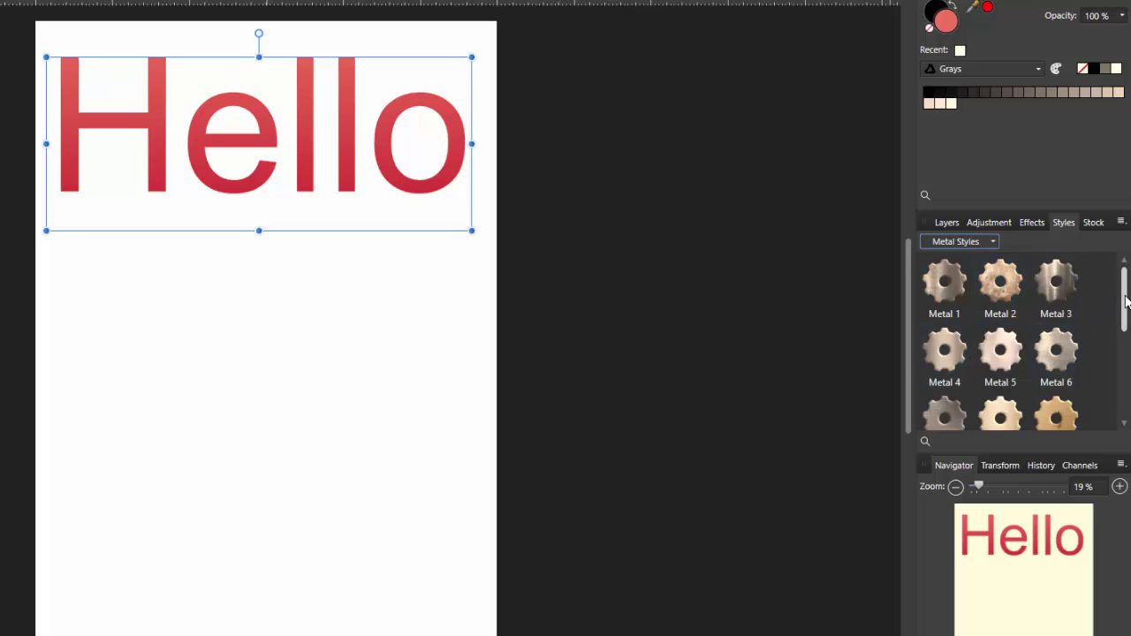
pyautogui.scroll(-1, 1115, 303)
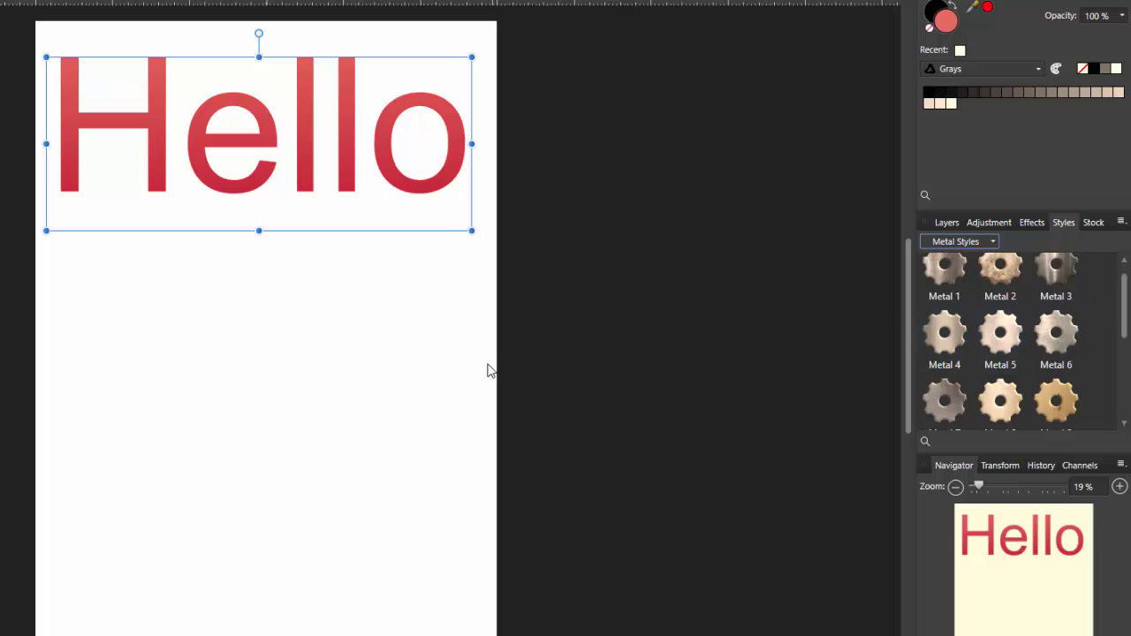
pyautogui.click(947, 222)
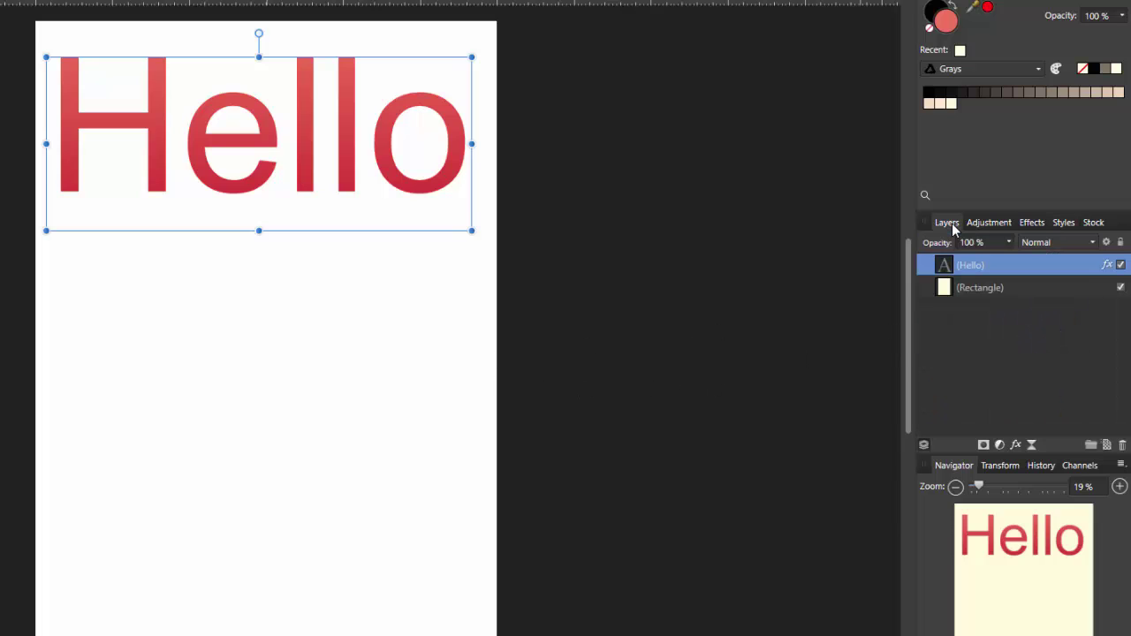
pyautogui.click(1017, 288)
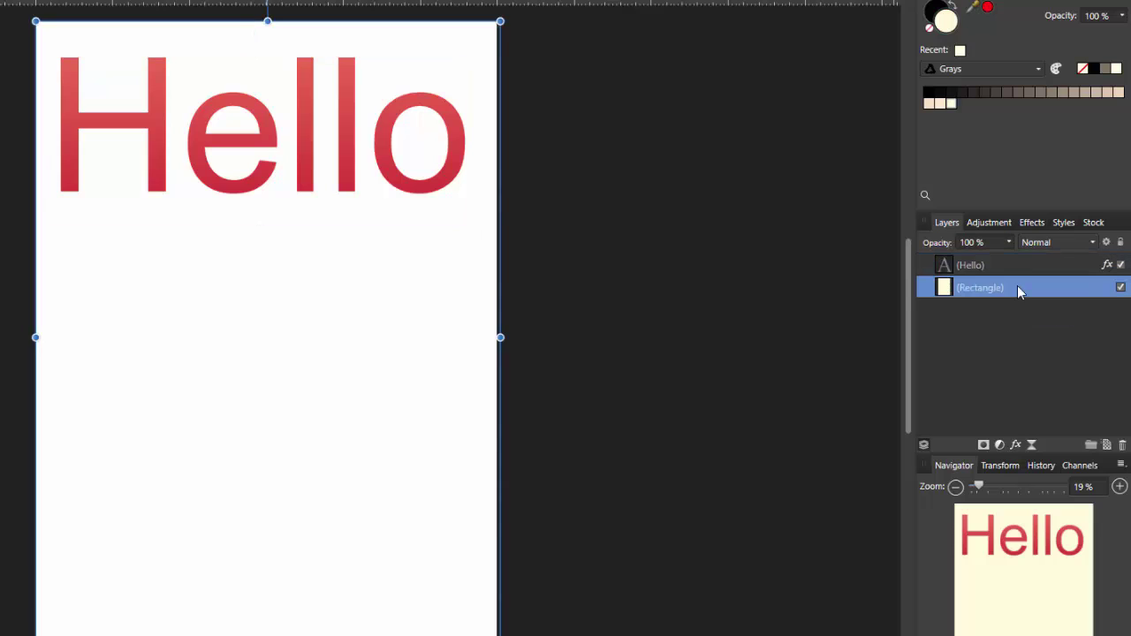
pyautogui.click(1058, 223)
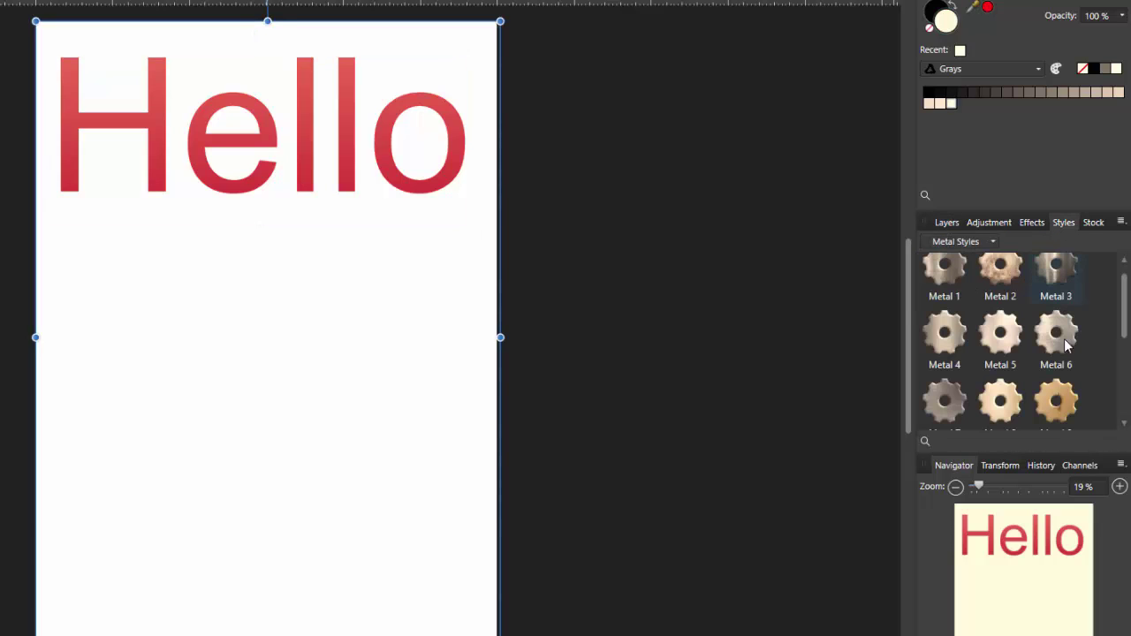
pyautogui.click(1060, 274)
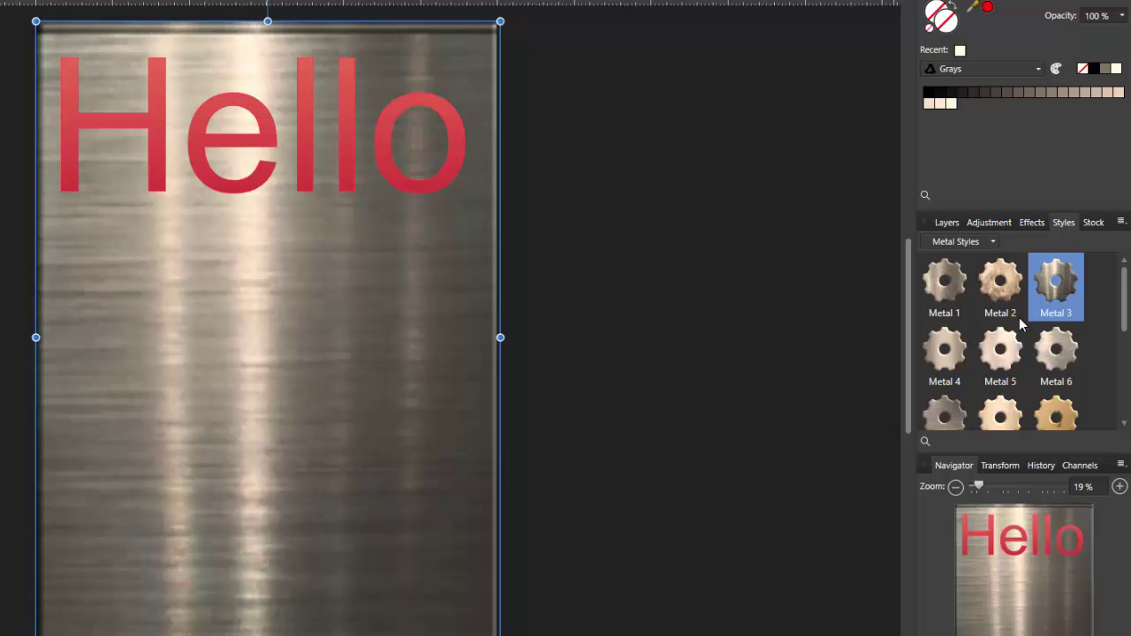
# - Try Metal 5, 6, 11–16 on the rectangle, settling on the Metal 9 gold apple texture
pyautogui.click(1007, 353)
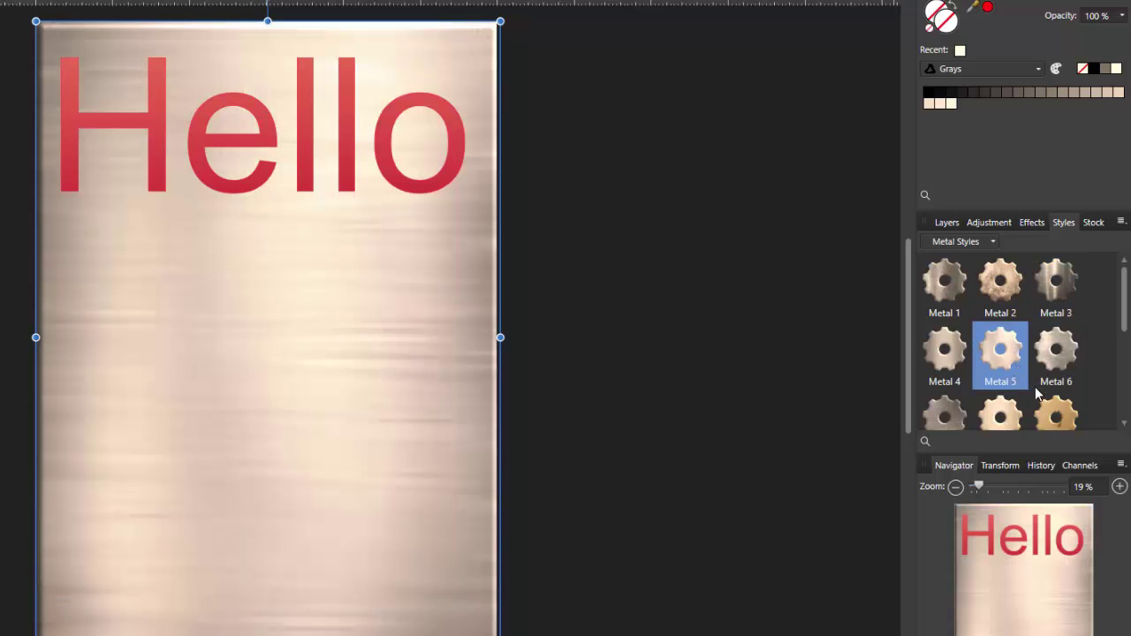
pyautogui.click(1060, 357)
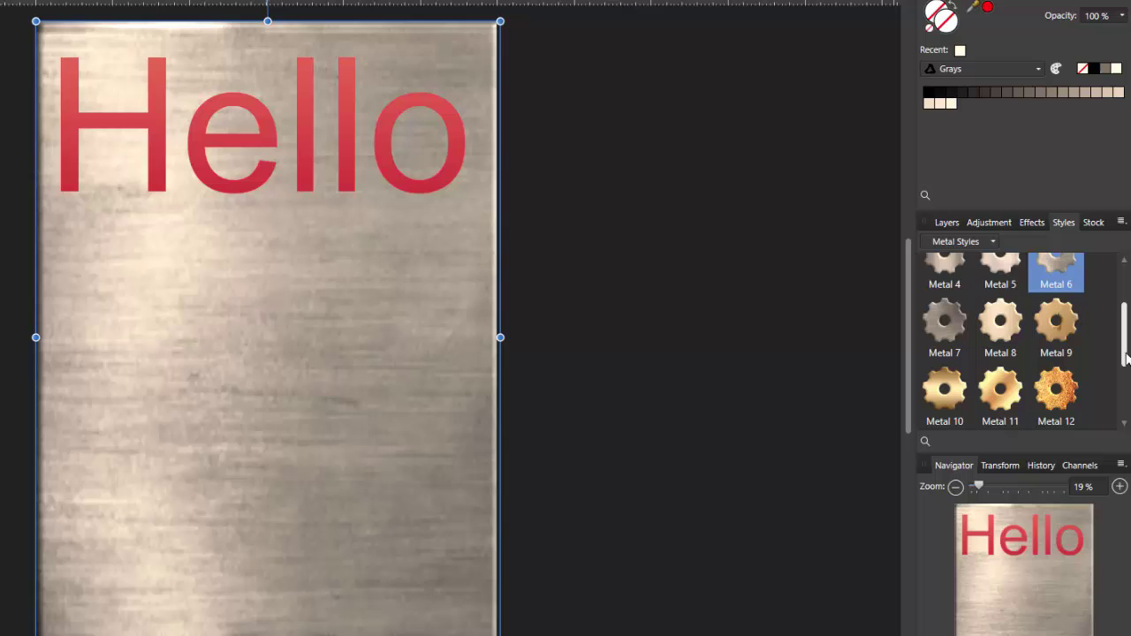
pyautogui.scroll(-1, 1127, 357)
pyautogui.click(1068, 357)
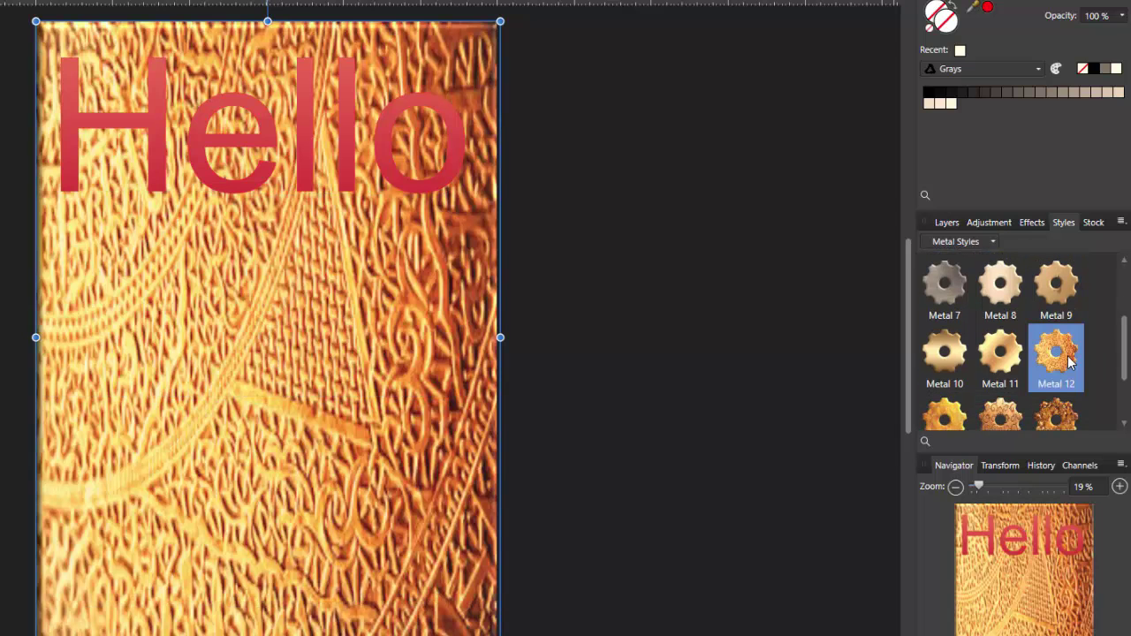
pyautogui.scroll(-1, 1126, 358)
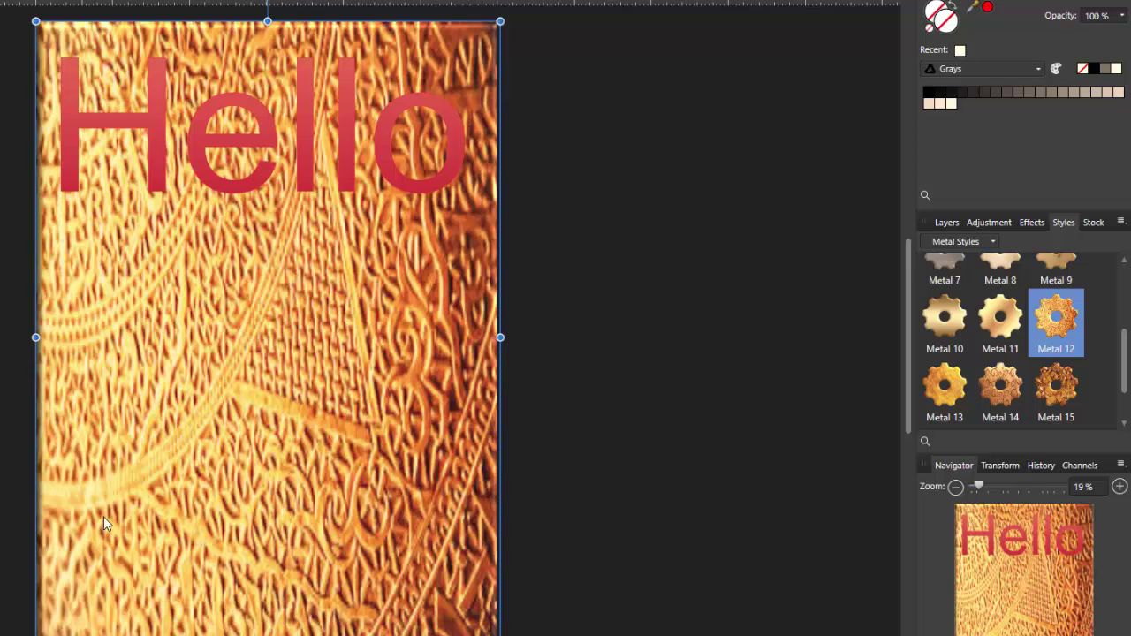
pyautogui.click(991, 325)
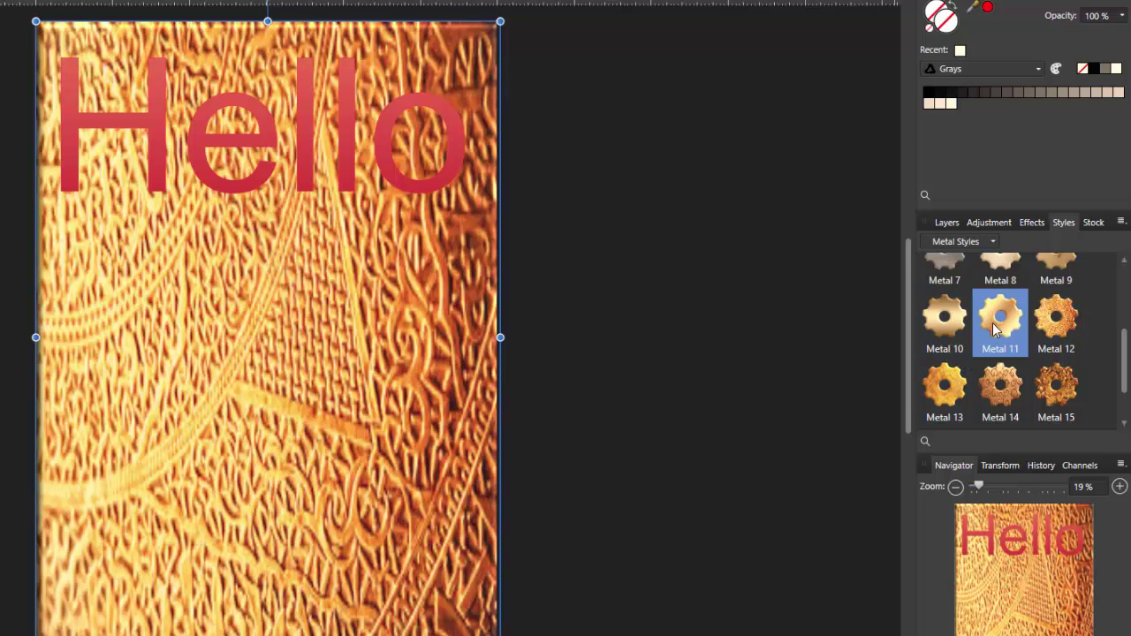
pyautogui.click(945, 393)
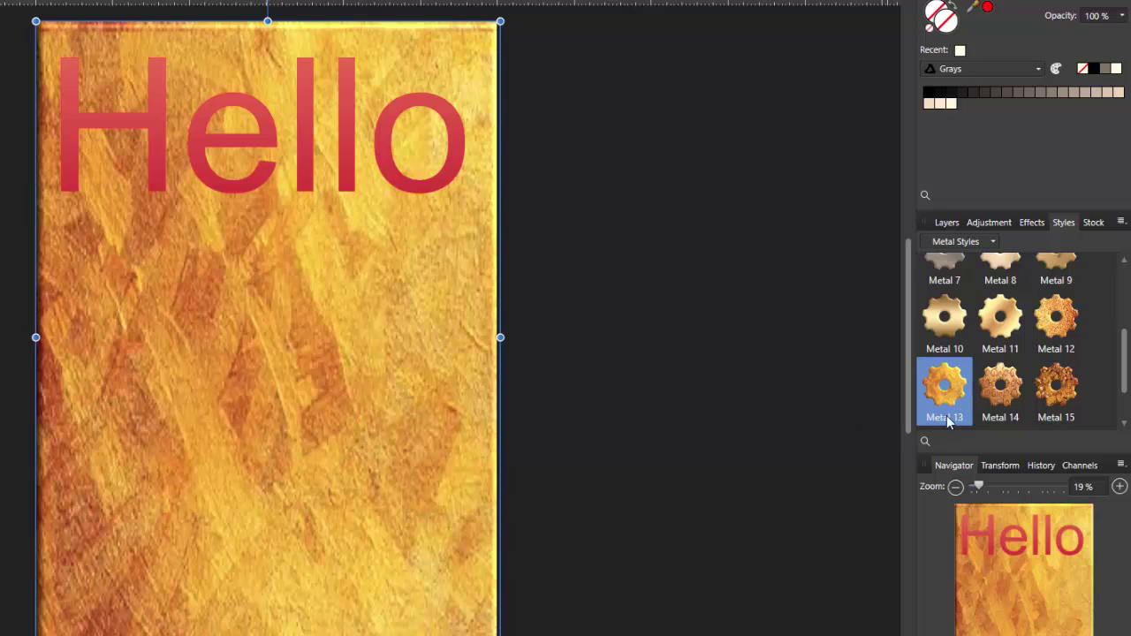
pyautogui.click(996, 408)
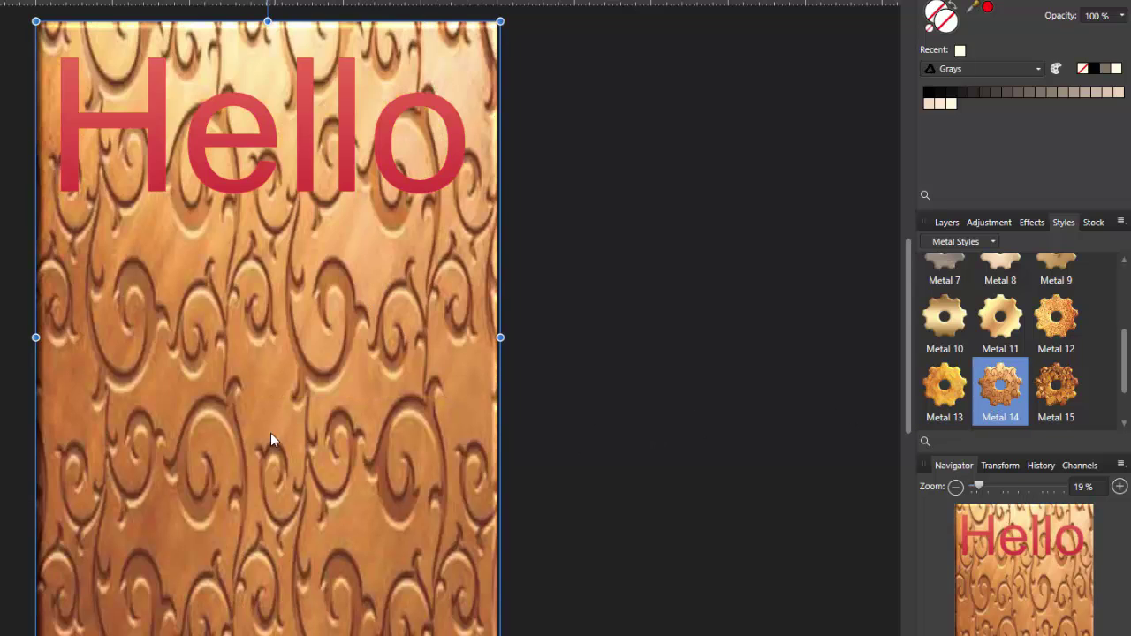
pyautogui.scroll(-1, 1122, 381)
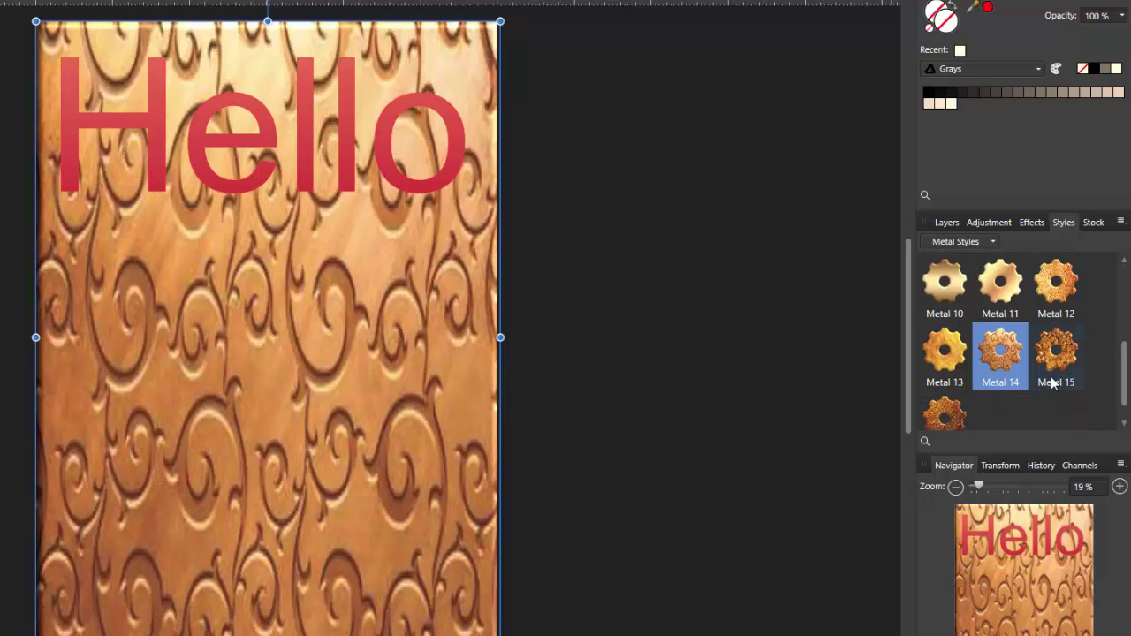
pyautogui.click(1056, 371)
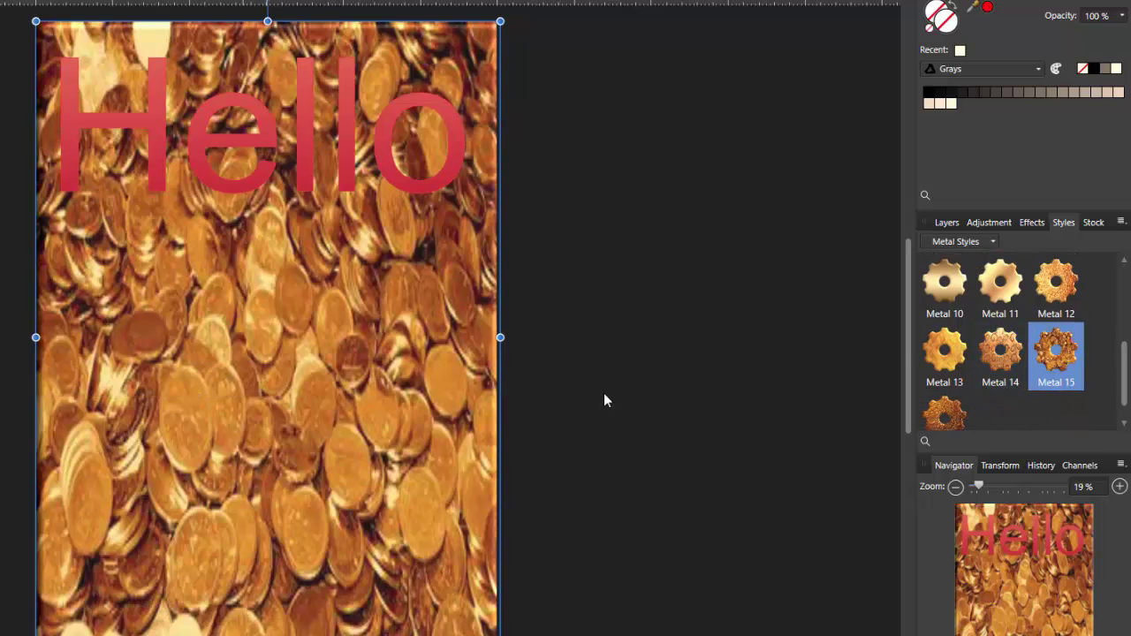
pyautogui.click(961, 415)
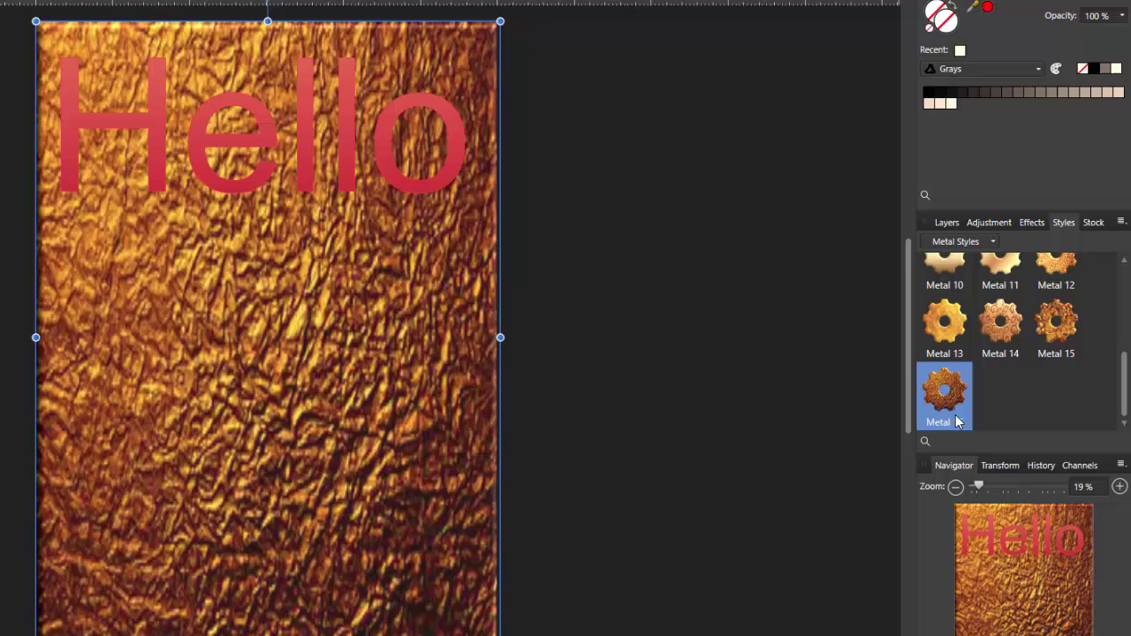
pyautogui.scroll(2, 1093, 347)
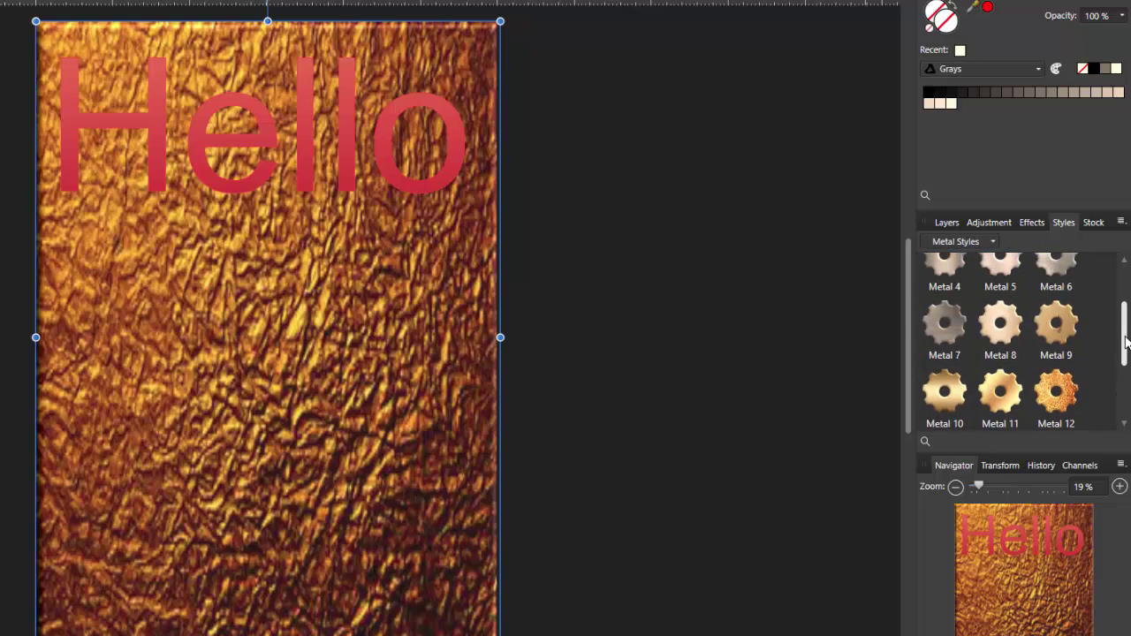
pyautogui.click(1052, 343)
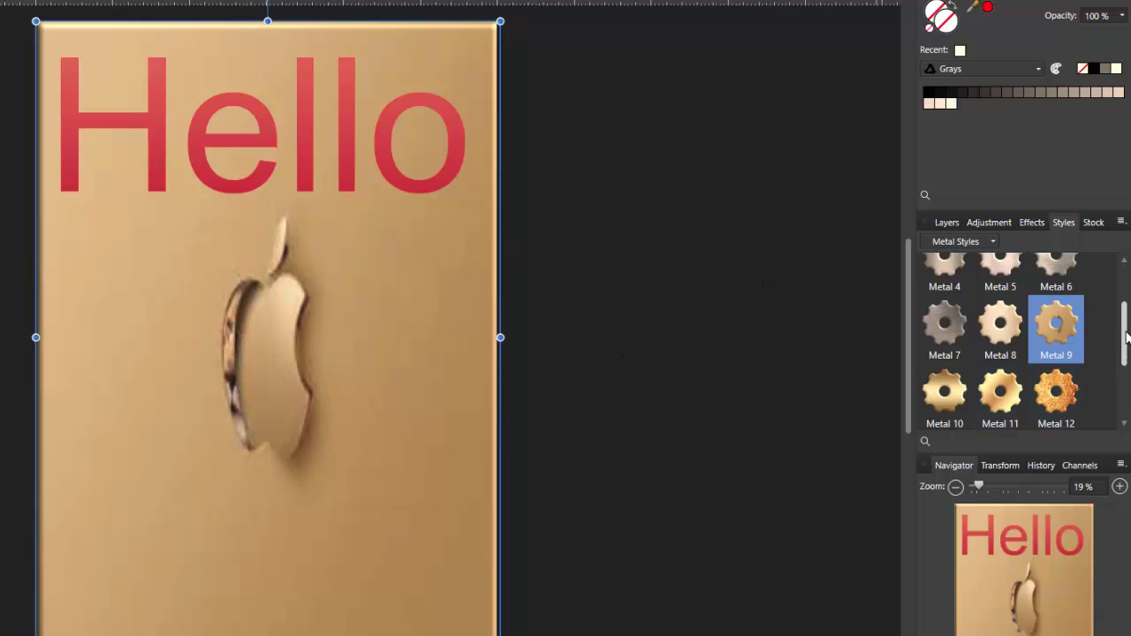
# - Browse the Alien BitMaps category, return to Default styles, and deselect the rectangle
pyautogui.moveTo(1125, 324); pyautogui.dragTo(1125, 285)
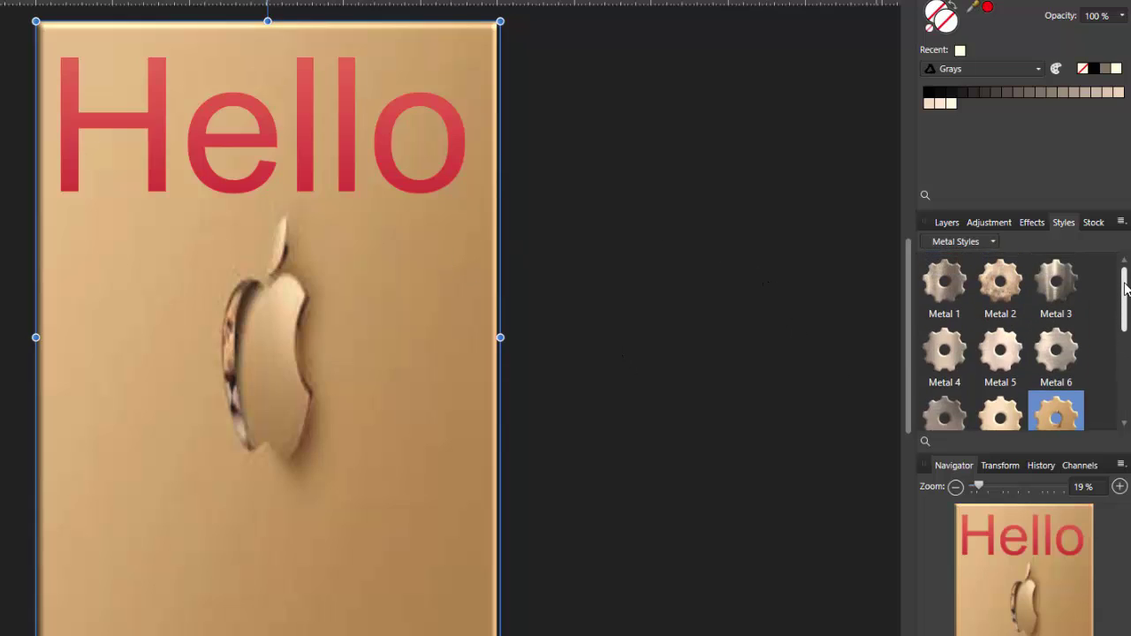
pyautogui.click(991, 244)
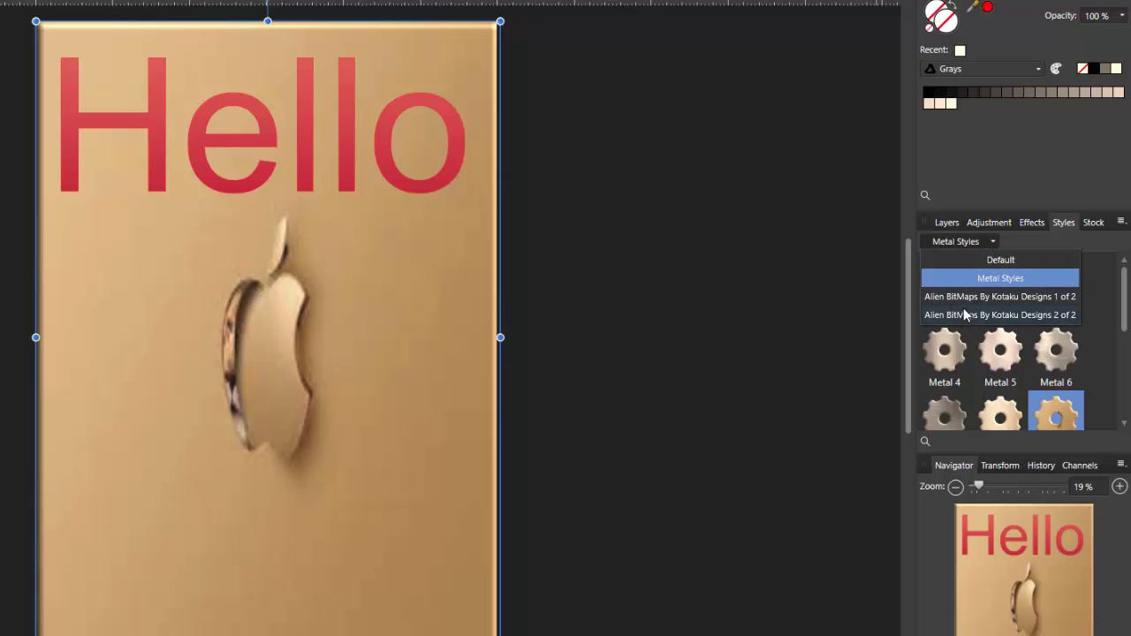
pyautogui.click(1026, 297)
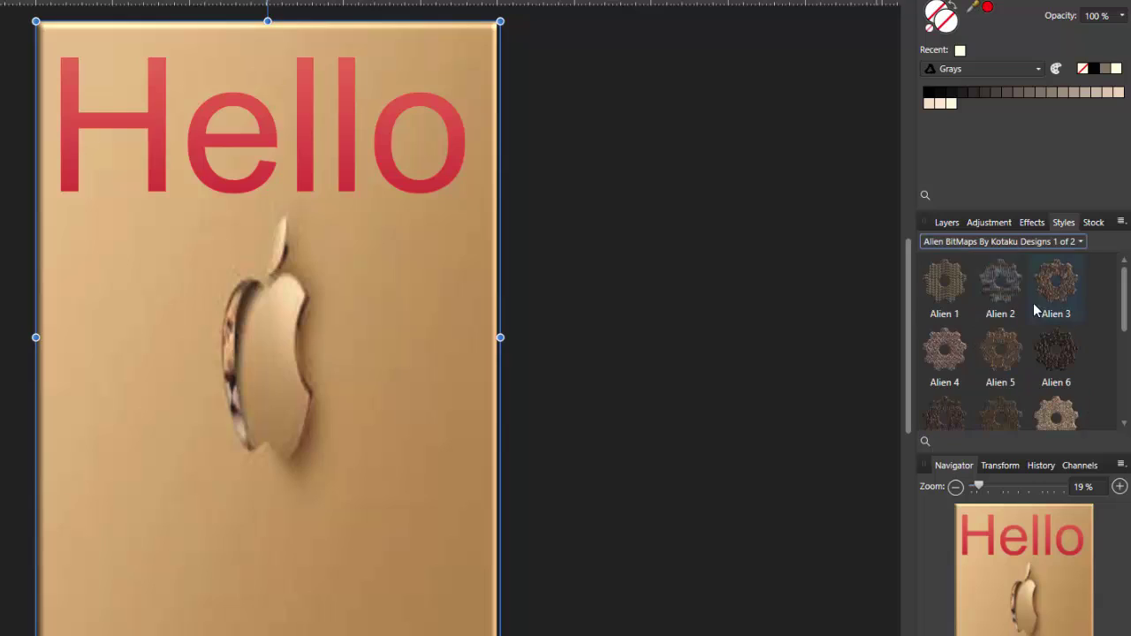
pyautogui.click(1081, 242)
pyautogui.click(1004, 256)
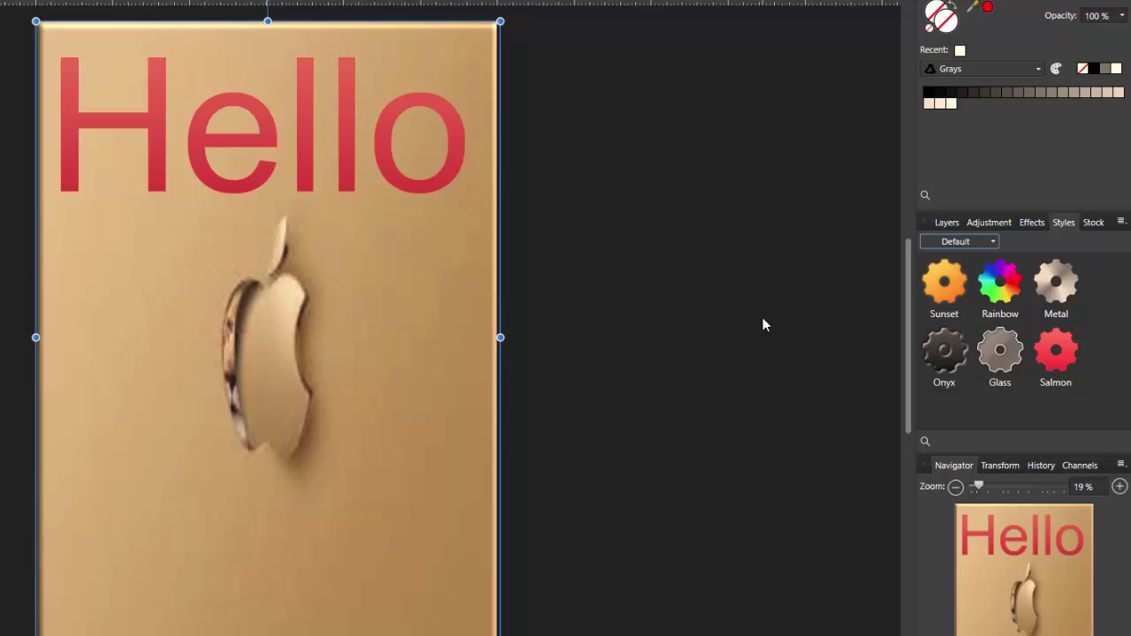
pyautogui.click(737, 492)
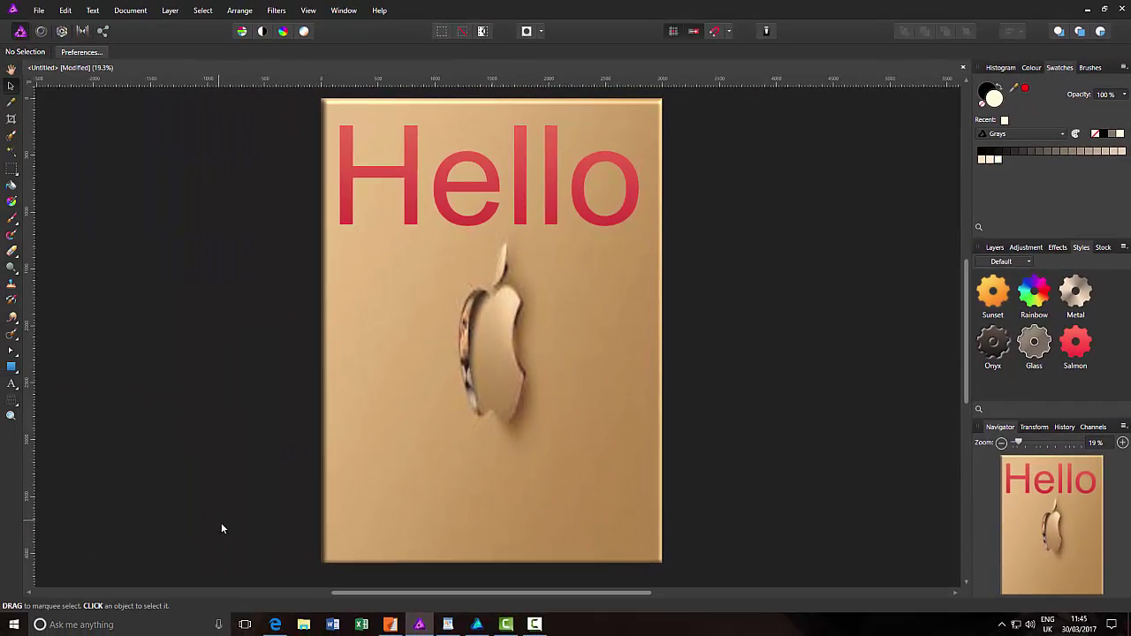
# - Bring the Affinity forum forward in Edge and scroll the index to the Learn and Share boards
pyautogui.click(276, 625)
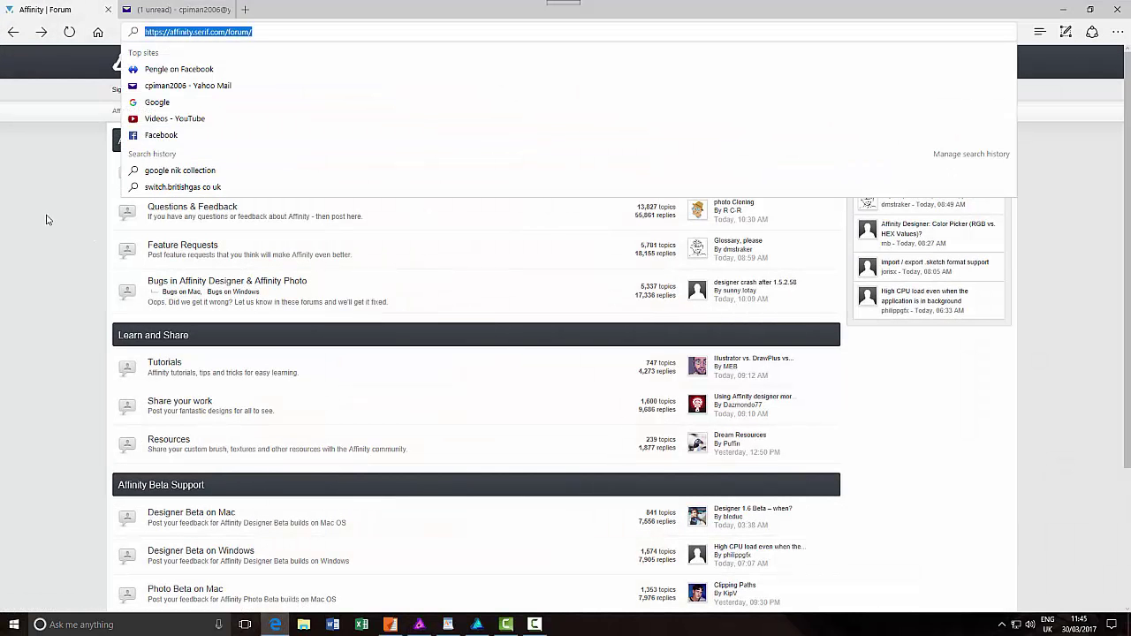
pyautogui.click(47, 219)
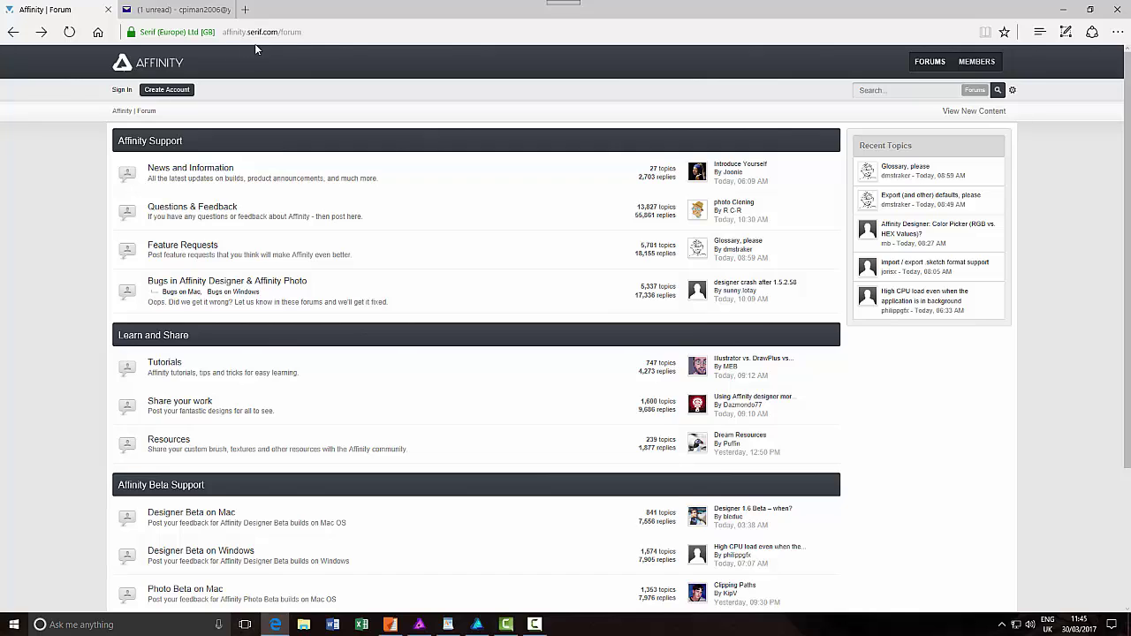
pyautogui.click(302, 34)
pyautogui.scroll(-1, 37, 360)
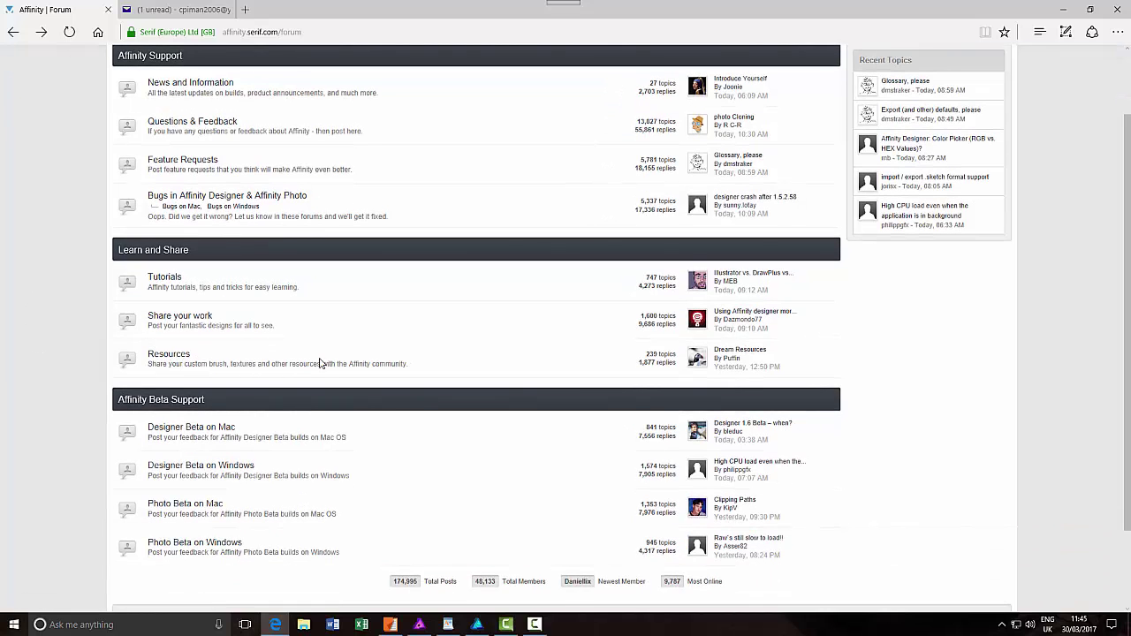
# - Open the Resources board and scroll until the 'Wild animal texture styles' topic appears
pyautogui.click(179, 357)
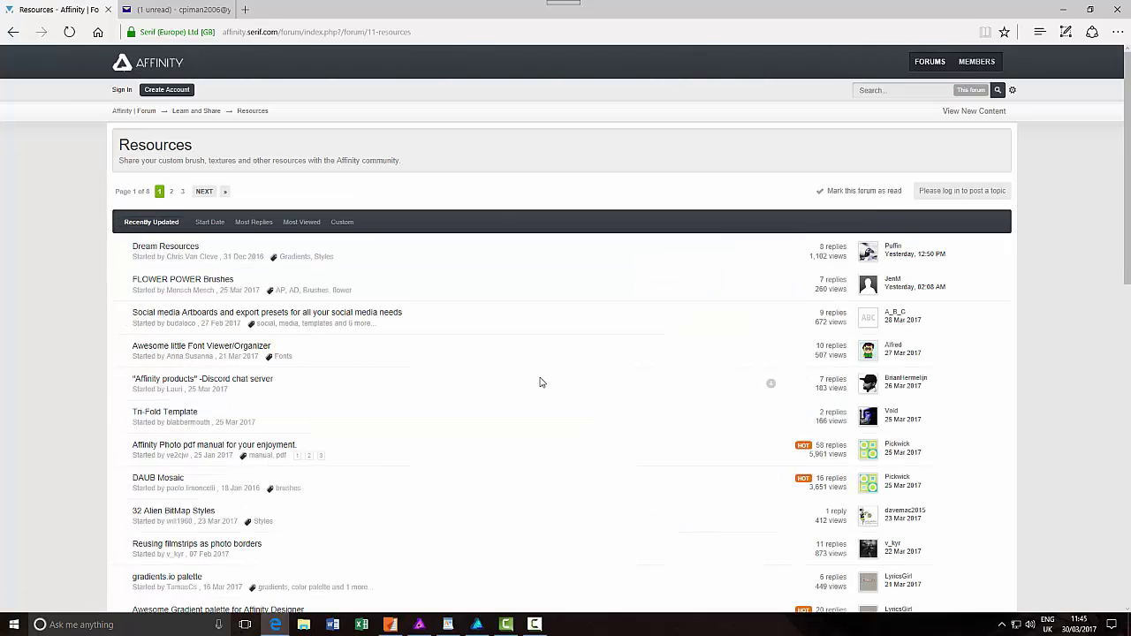
pyautogui.scroll(-1, 541, 381)
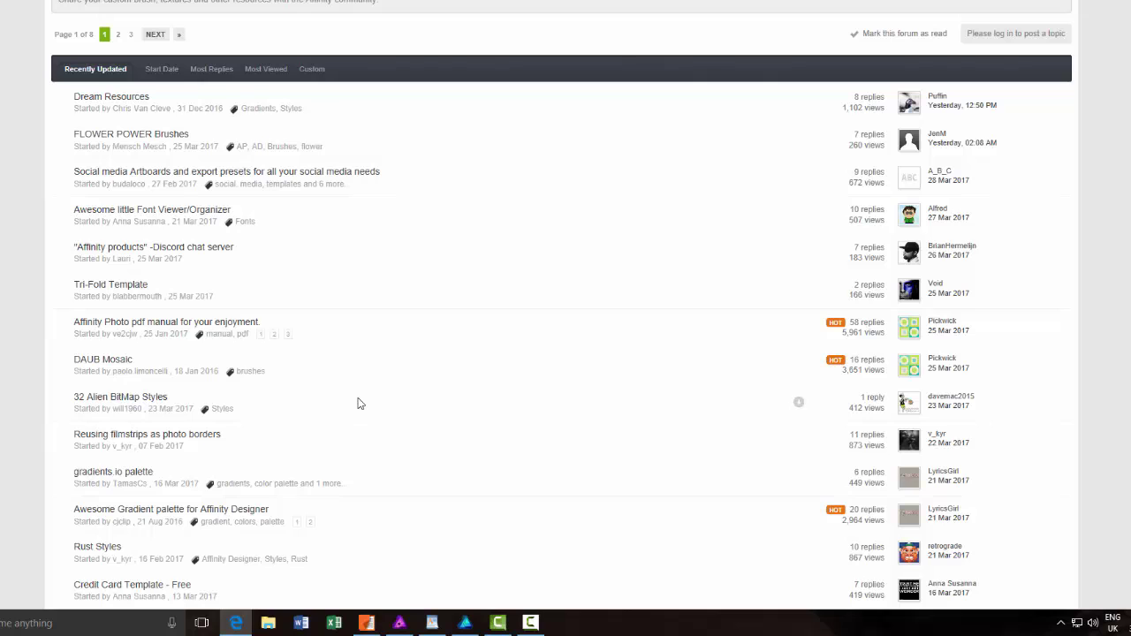
pyautogui.scroll(-1, 358, 404)
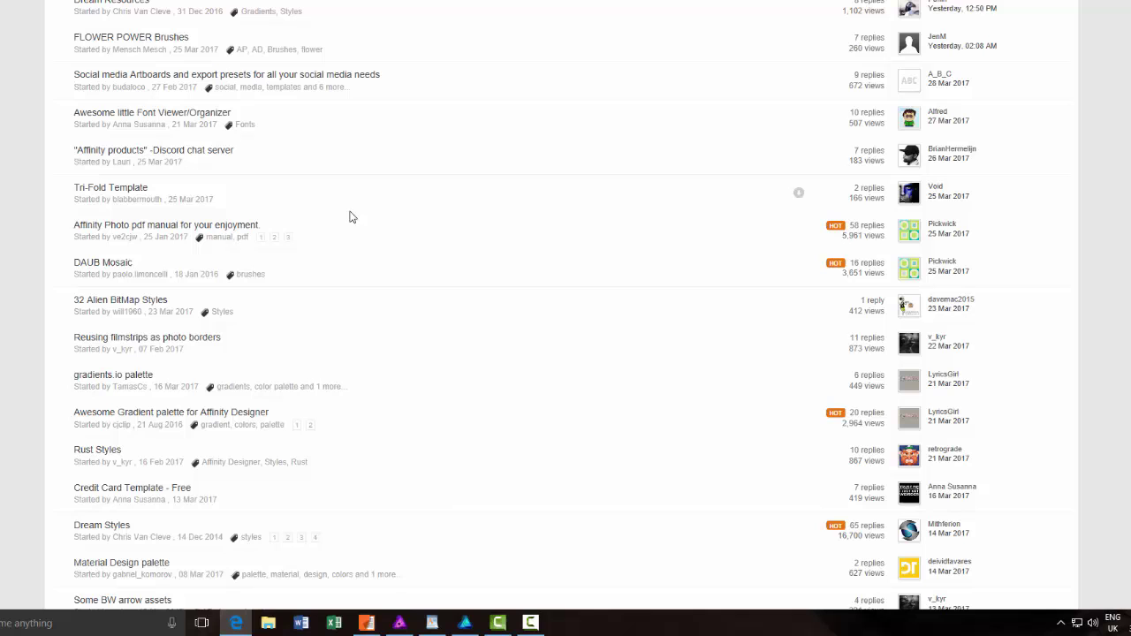
pyautogui.scroll(-1, 386, 295)
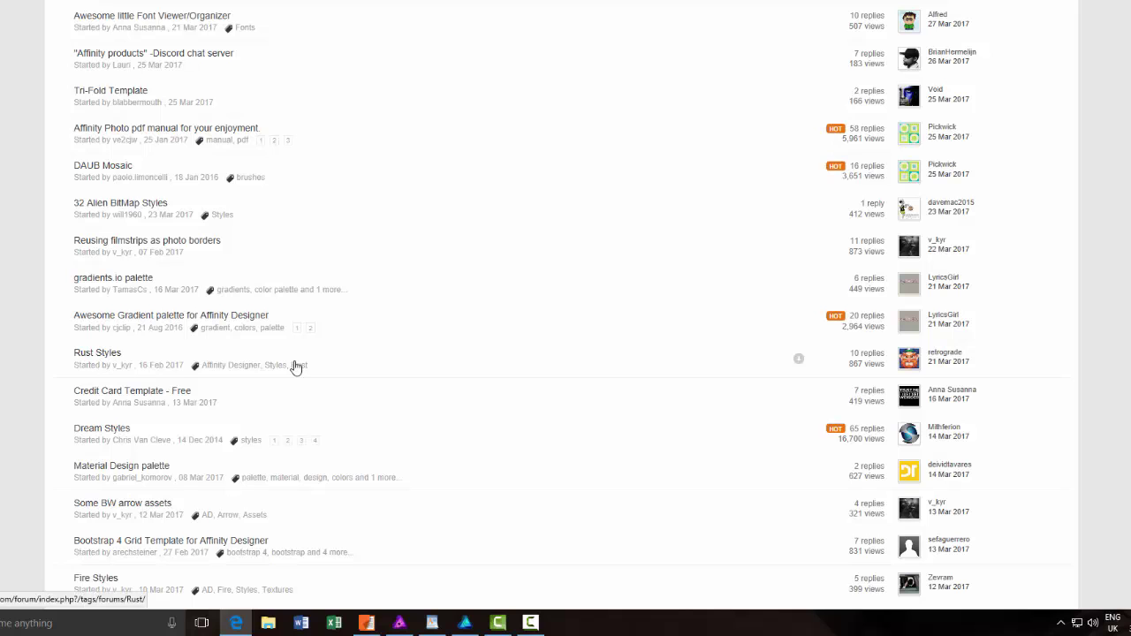
pyautogui.scroll(-2, 347, 301)
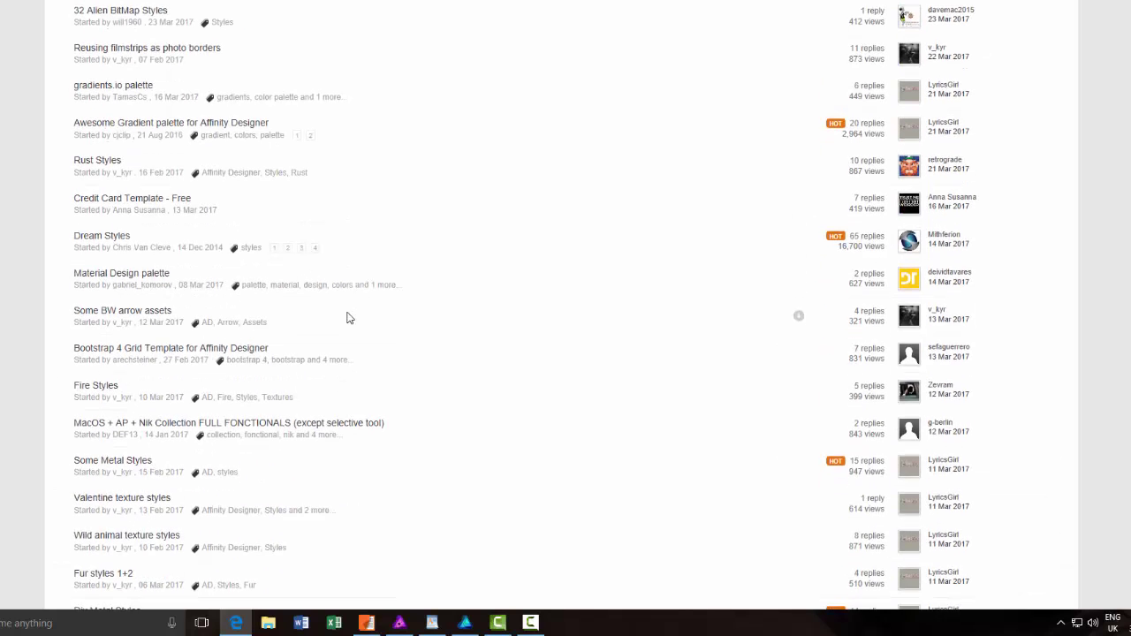
pyautogui.scroll(-1, 298, 366)
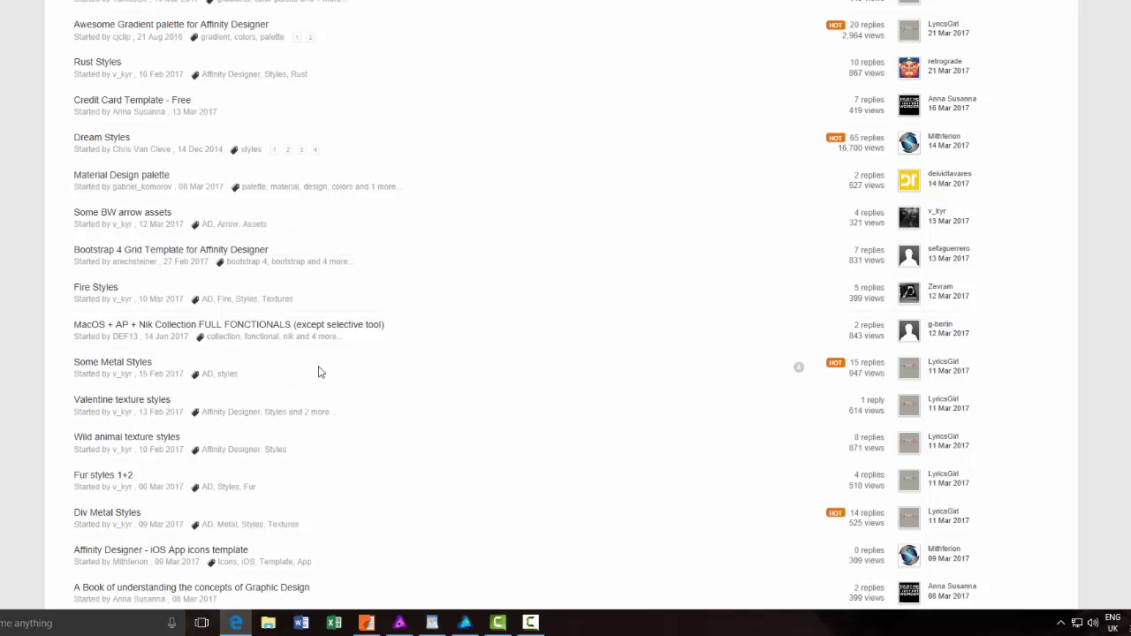
pyautogui.scroll(-1, 284, 373)
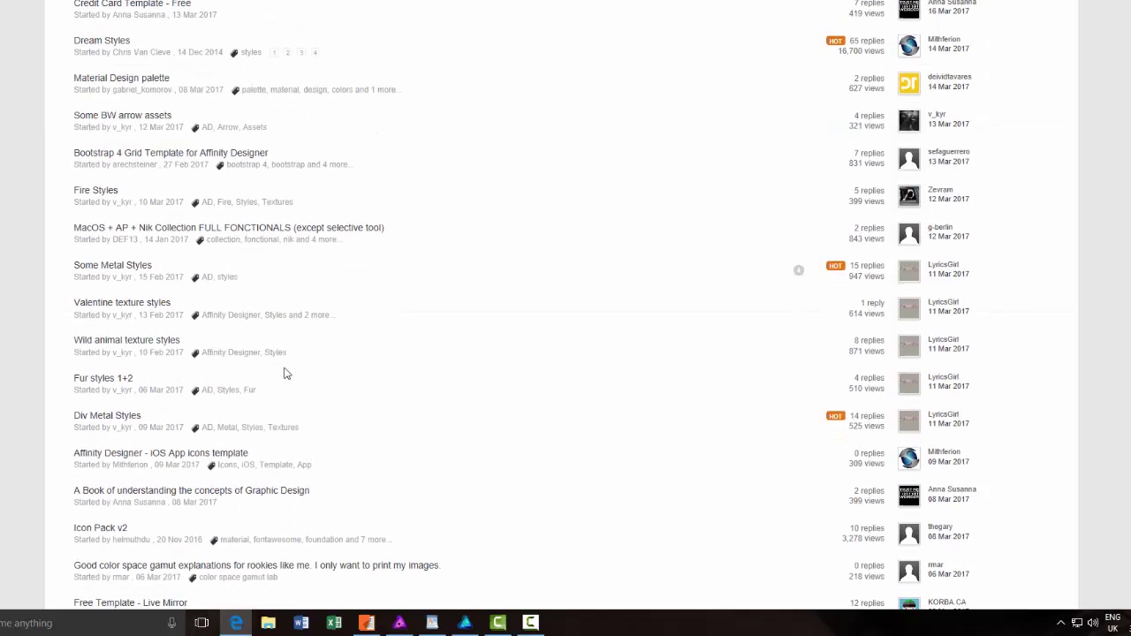
# - Open the 'Wild animal texture styles' topic and save its Wild-animal-textures.zip attachment
pyautogui.click(123, 343)
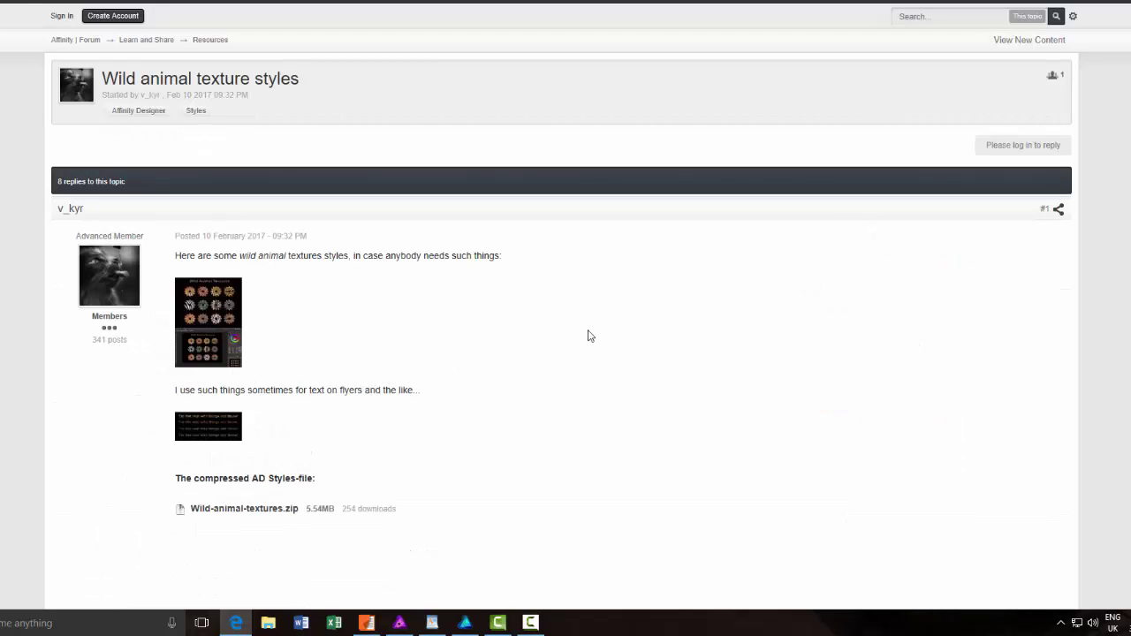
pyautogui.scroll(-9, 591, 336)
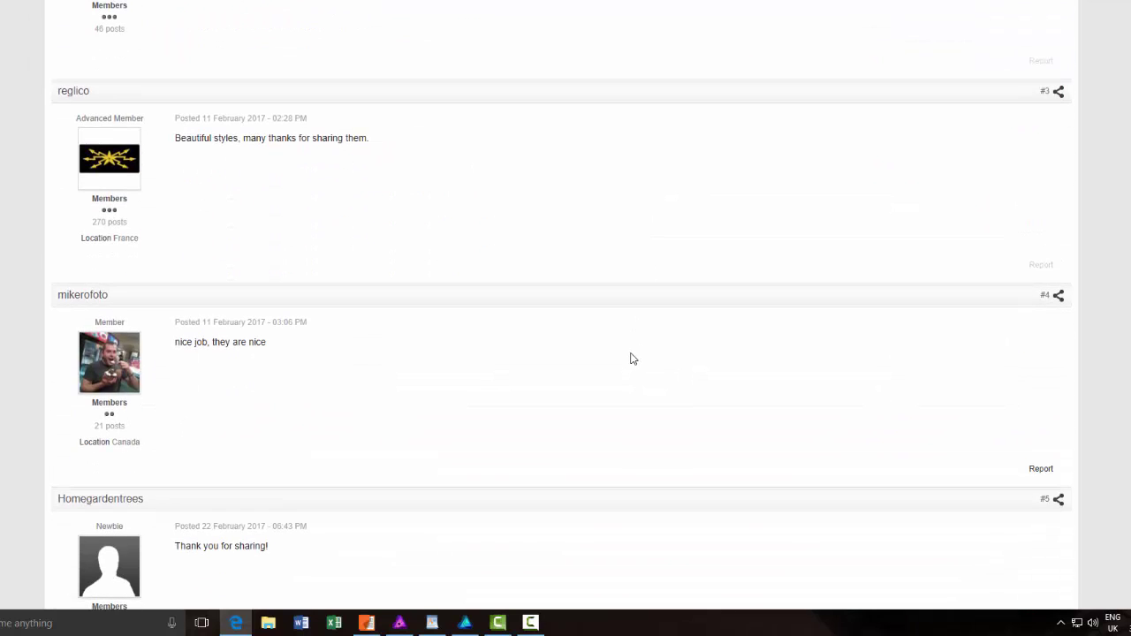
pyautogui.scroll(-4, 631, 358)
pyautogui.scroll(4, 629, 355)
pyautogui.scroll(9, 627, 352)
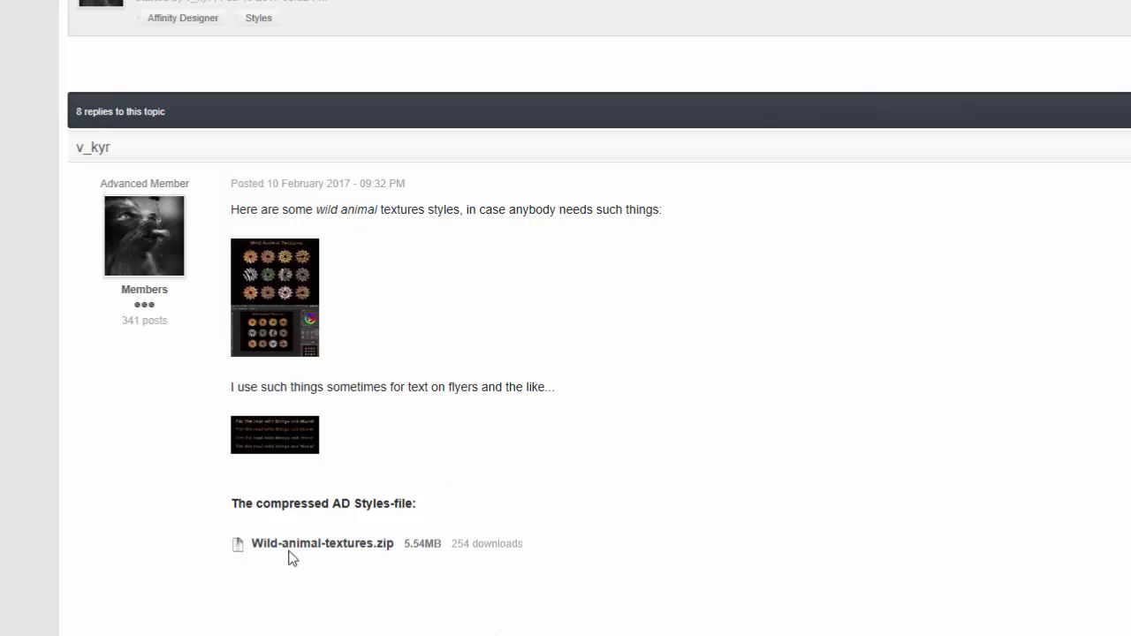
pyautogui.click(373, 548)
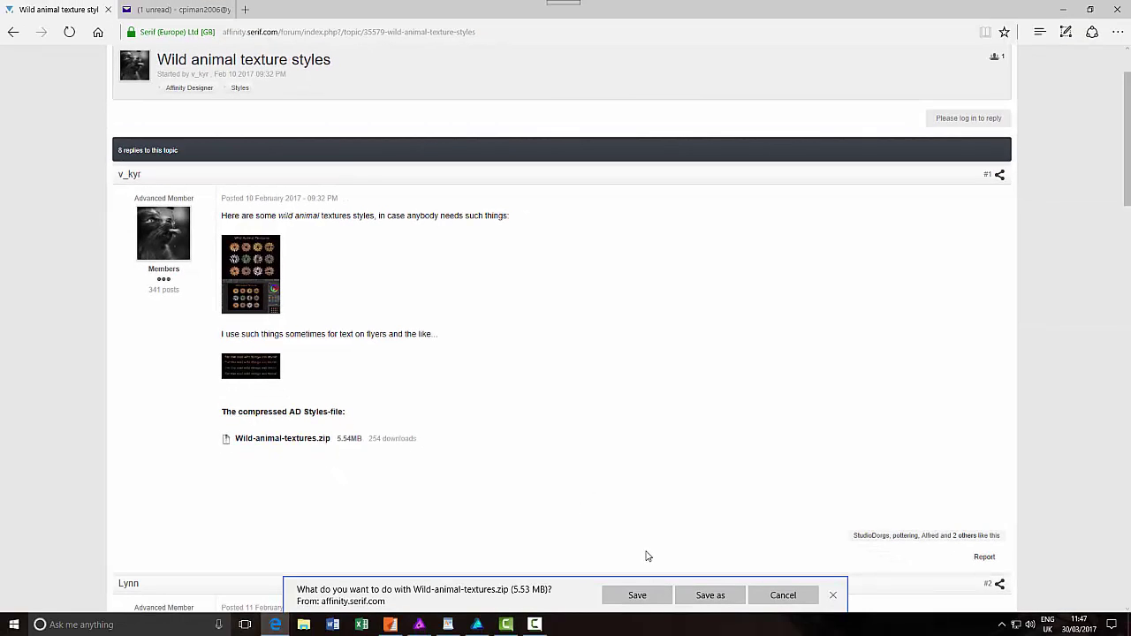
pyautogui.click(654, 597)
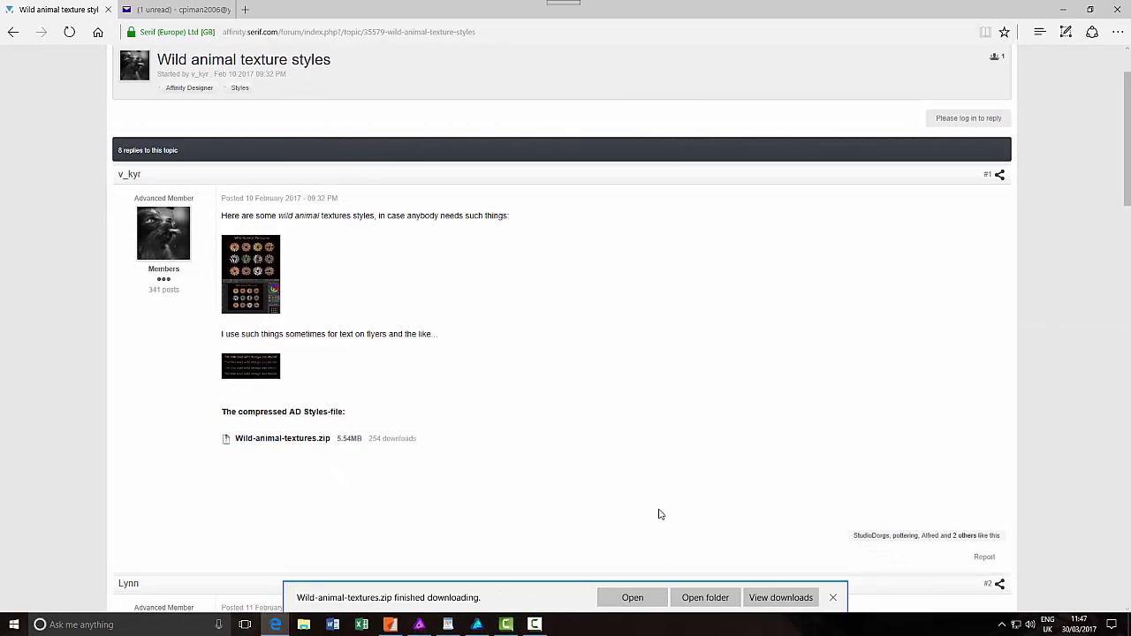
# - Extract Wild-animal-textures.zip from the downloads folder into a Wild-animal-textures folder
pyautogui.click(706, 598)
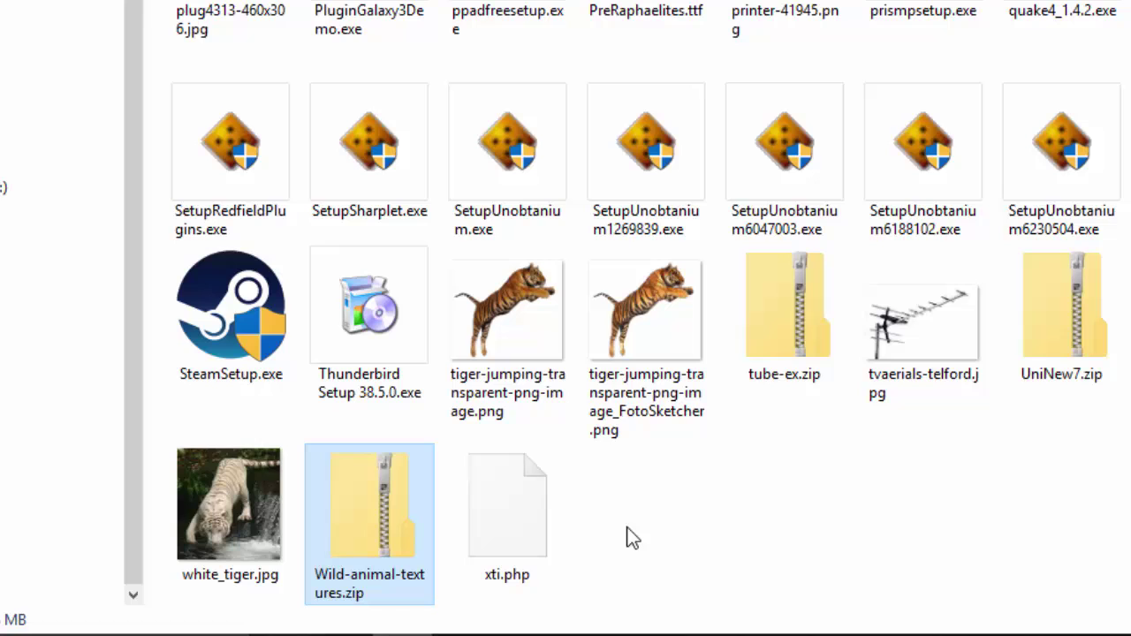
pyautogui.rightClick(384, 528)
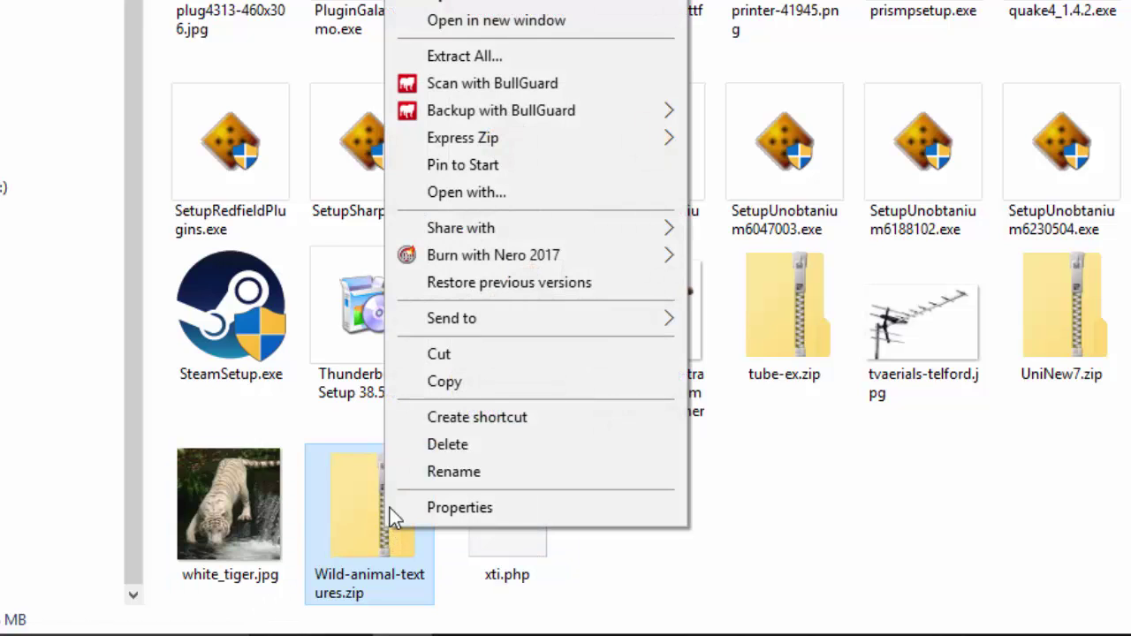
pyautogui.click(468, 58)
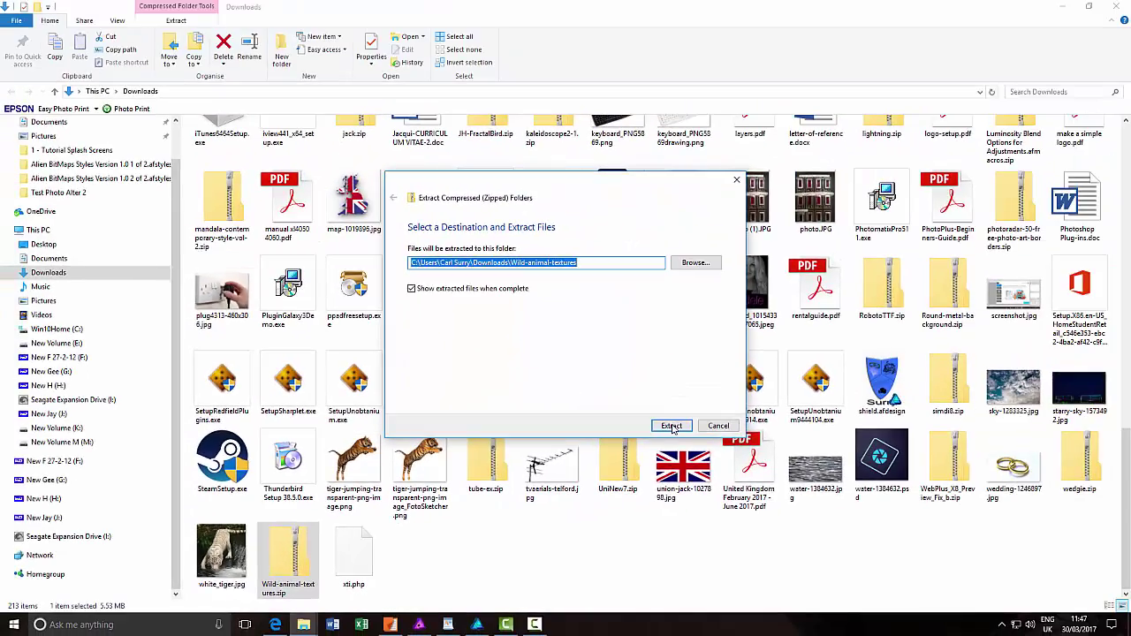
pyautogui.click(1107, 266)
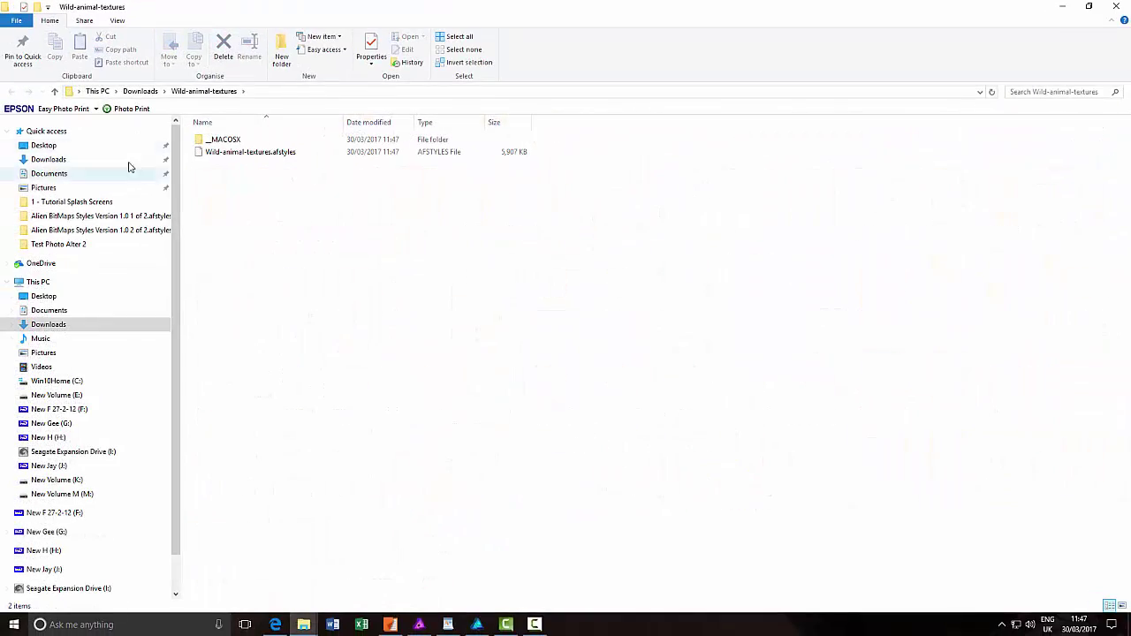
# - Go back to the Downloads folder in File Explorer and scroll through its files
pyautogui.click(141, 91)
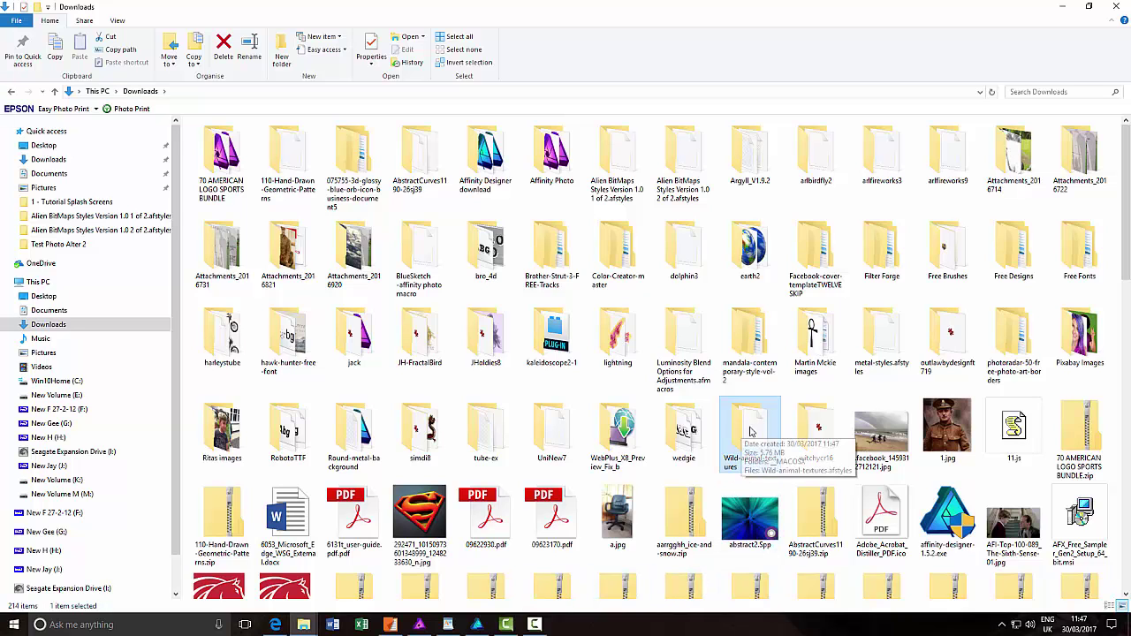
pyautogui.scroll(-10, 434, 580)
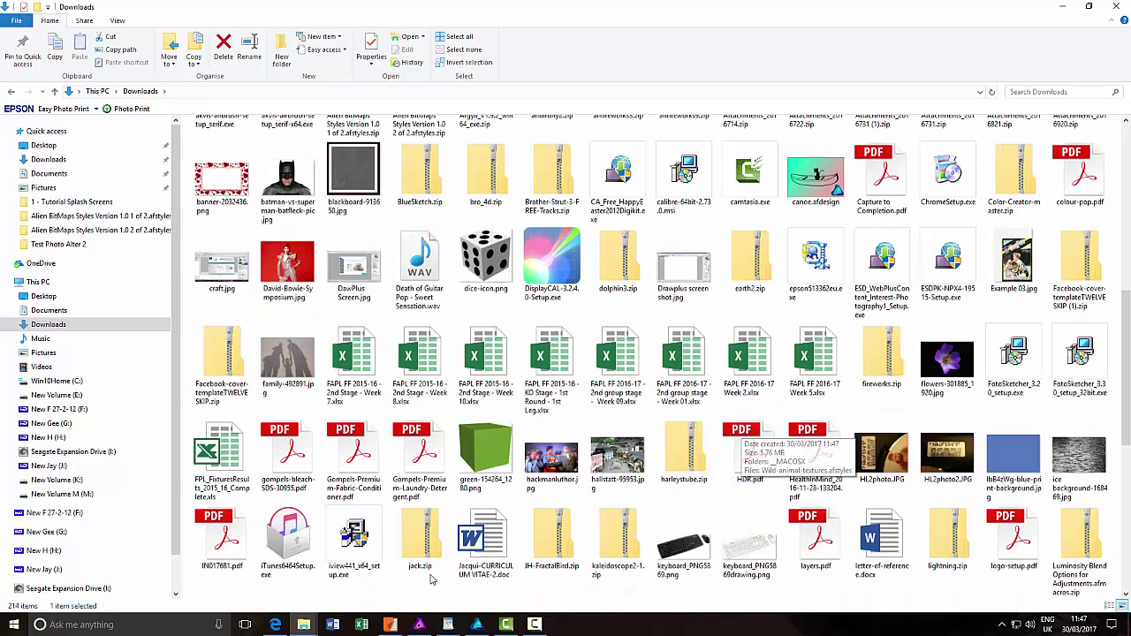
pyautogui.scroll(10, 553, 531)
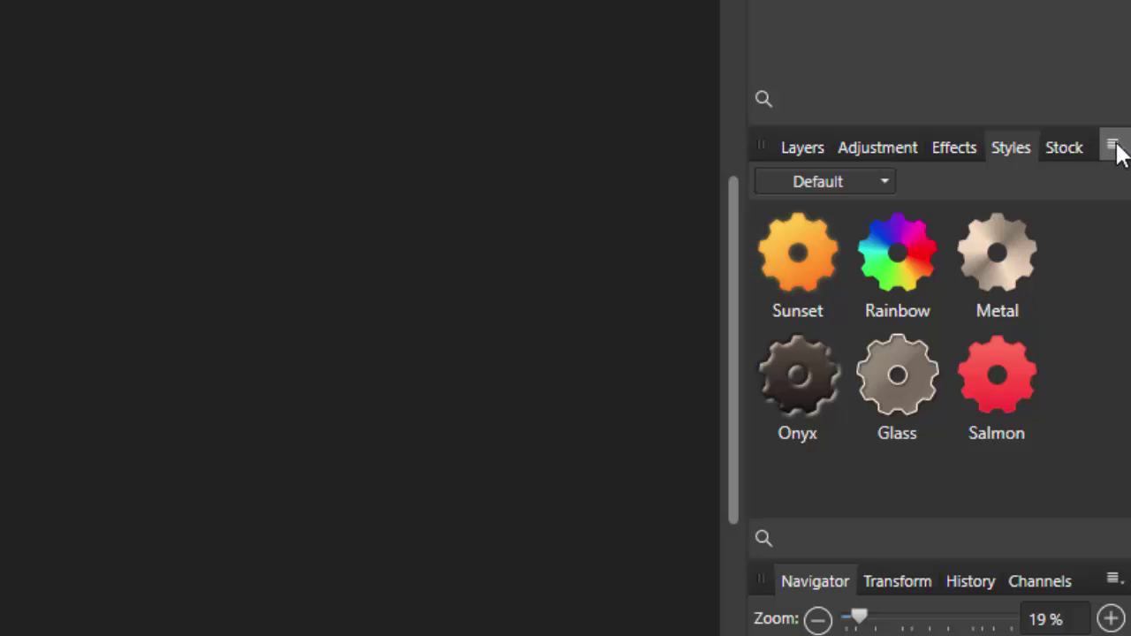
# - Import Wild-animal-textures.afstyles from Downloads > Wild-animal-textures as a new style category
pyautogui.click(1112, 147)
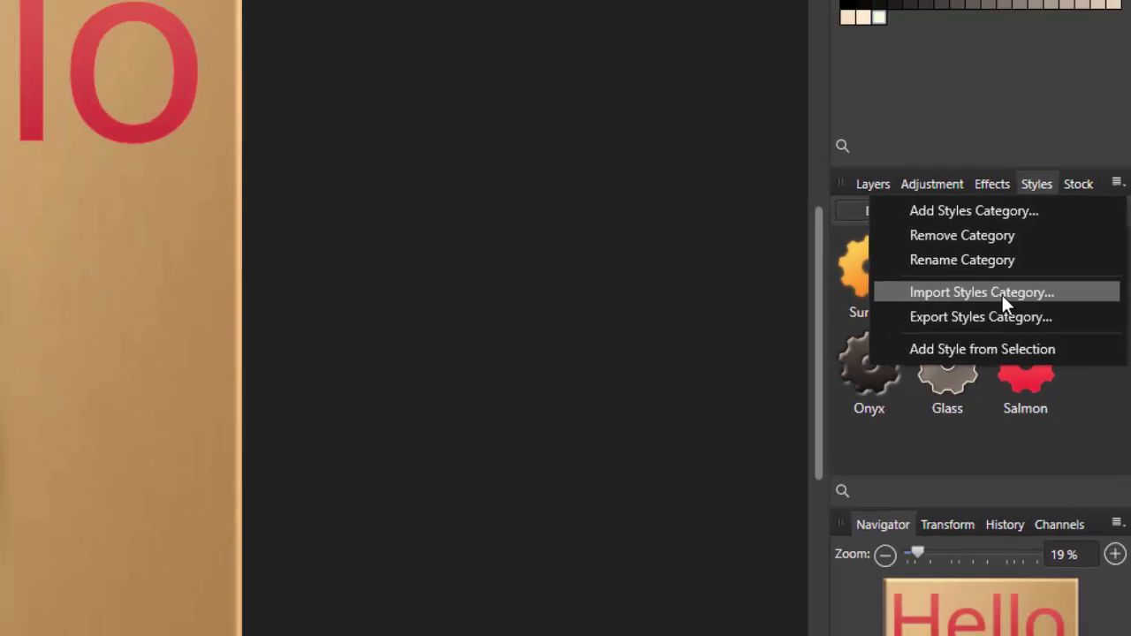
pyautogui.click(964, 286)
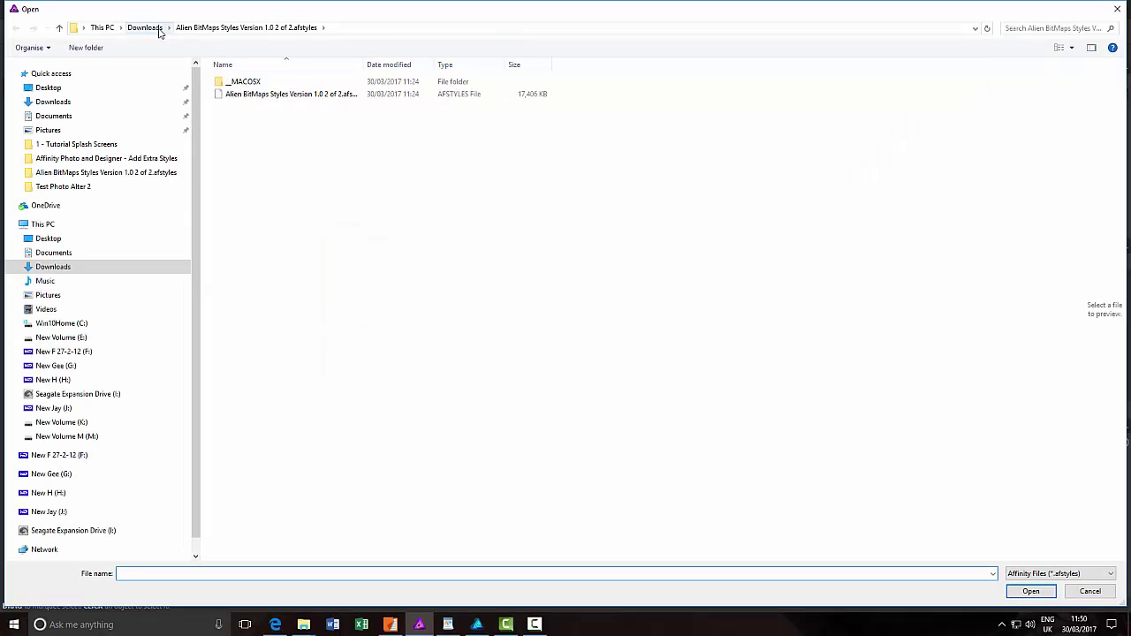
pyautogui.click(145, 28)
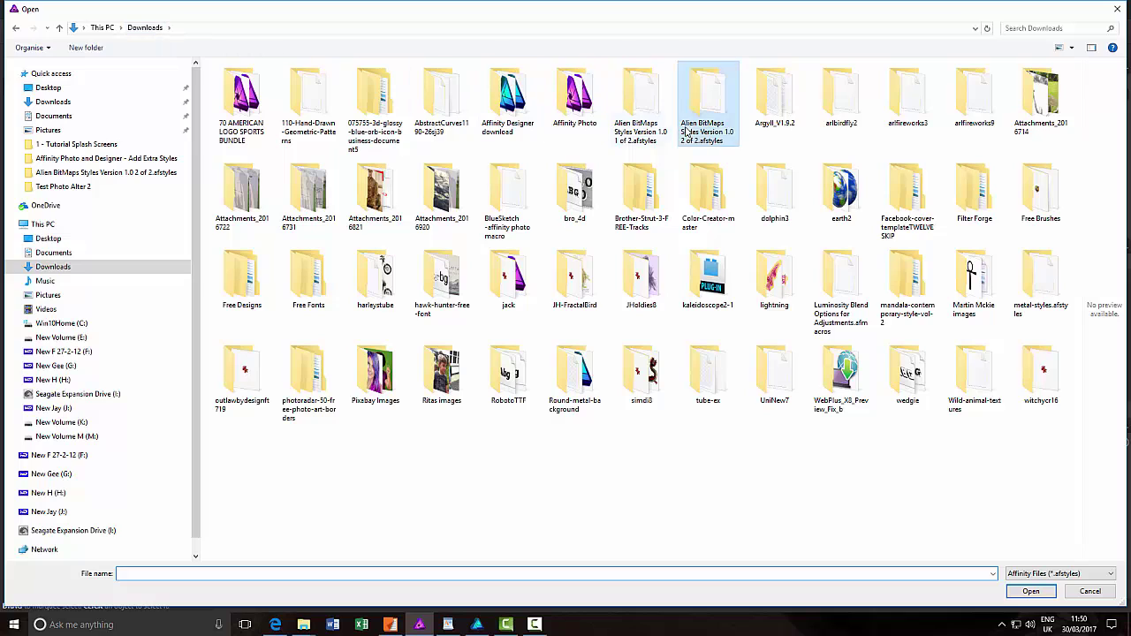
pyautogui.click(507, 447)
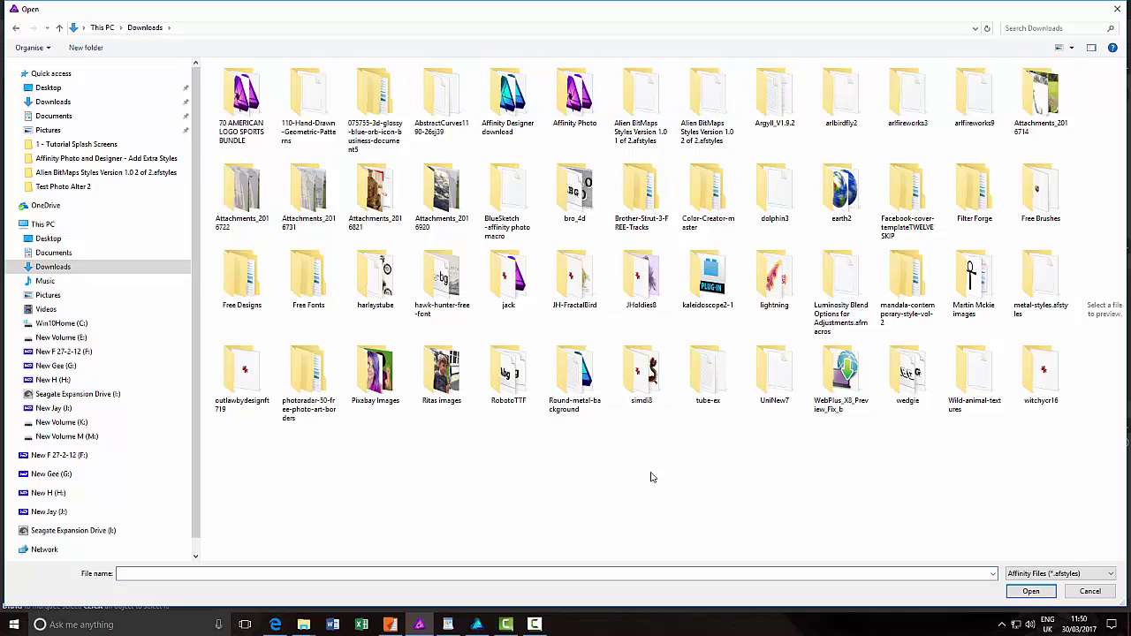
pyautogui.doubleClick(972, 375)
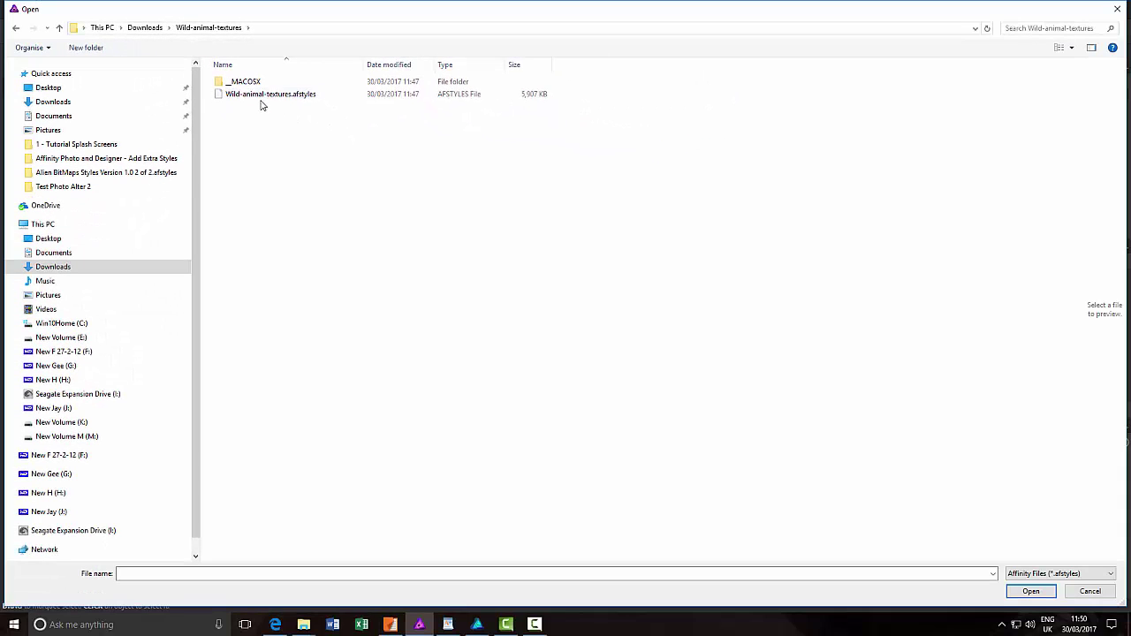
pyautogui.click(262, 99)
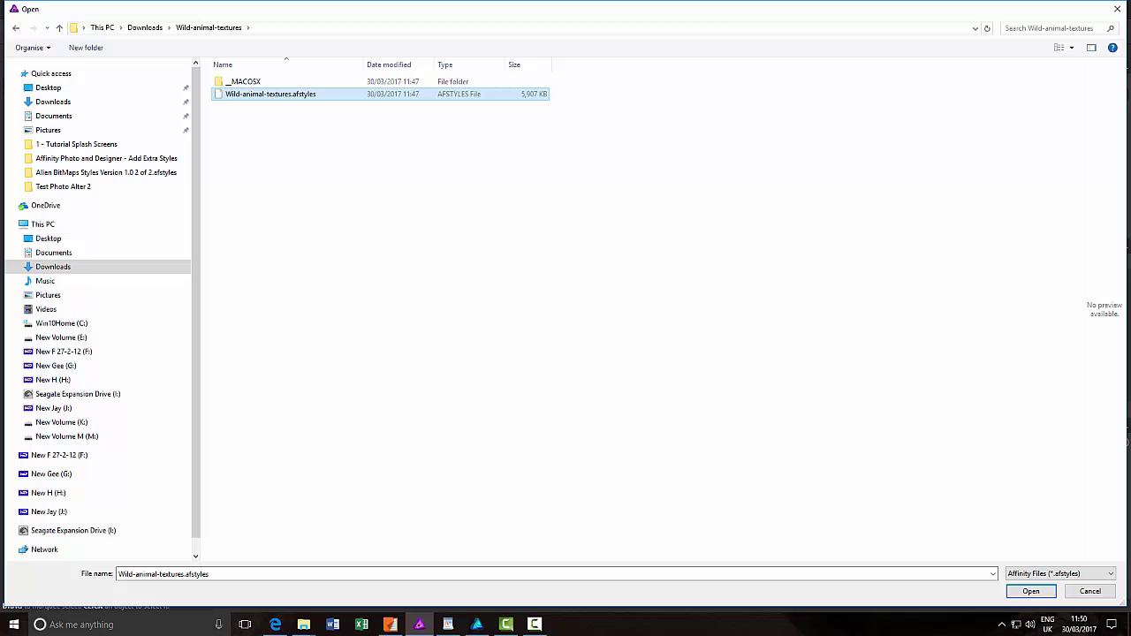
pyautogui.click(1041, 595)
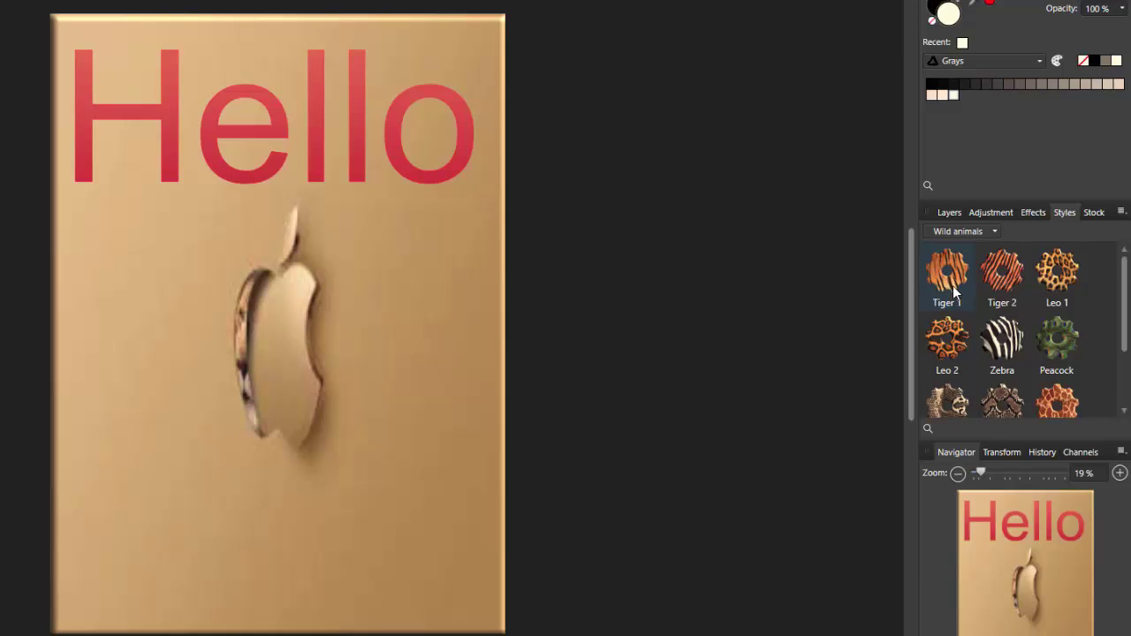
# - Select the Hello text layer and try the Tiger 1 and Zebra textures on it
pyautogui.click(950, 212)
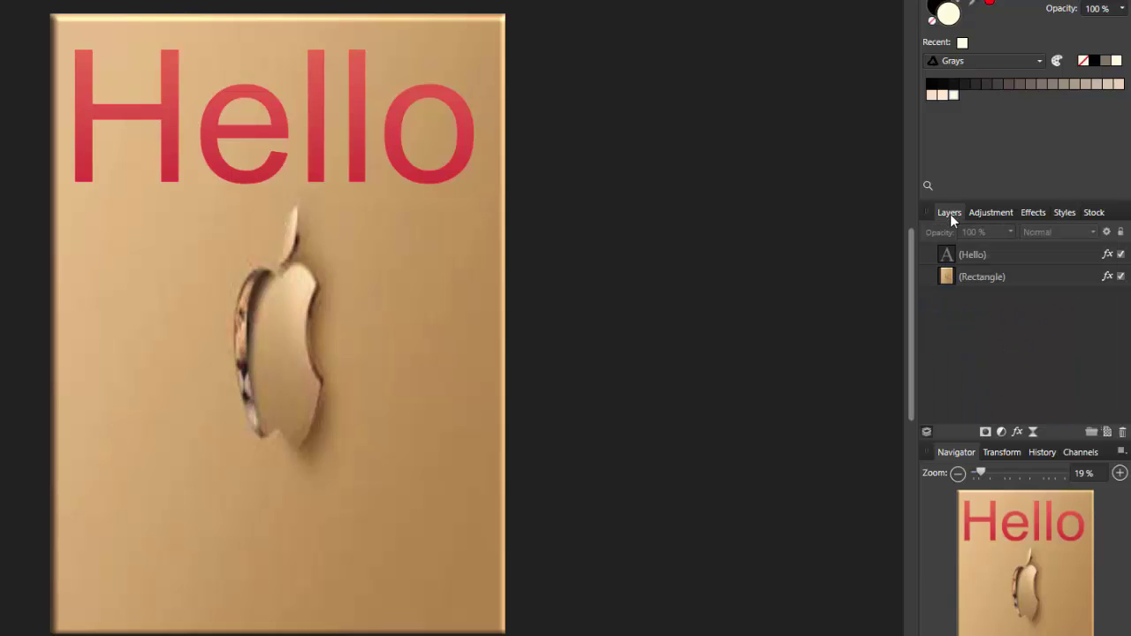
pyautogui.click(993, 255)
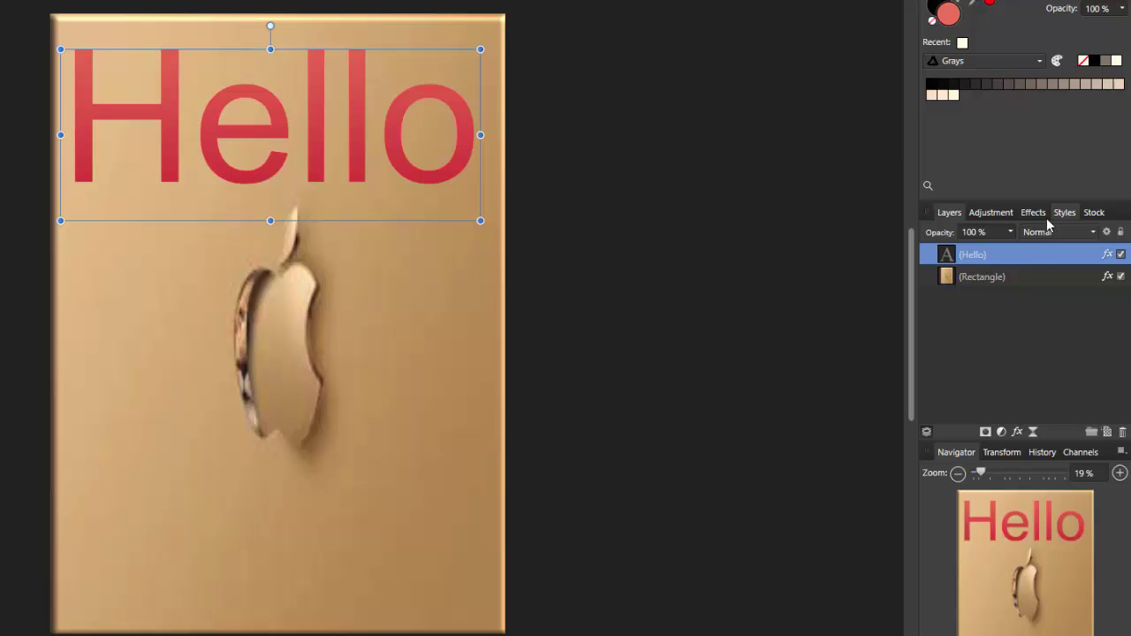
pyautogui.click(1064, 214)
pyautogui.click(947, 271)
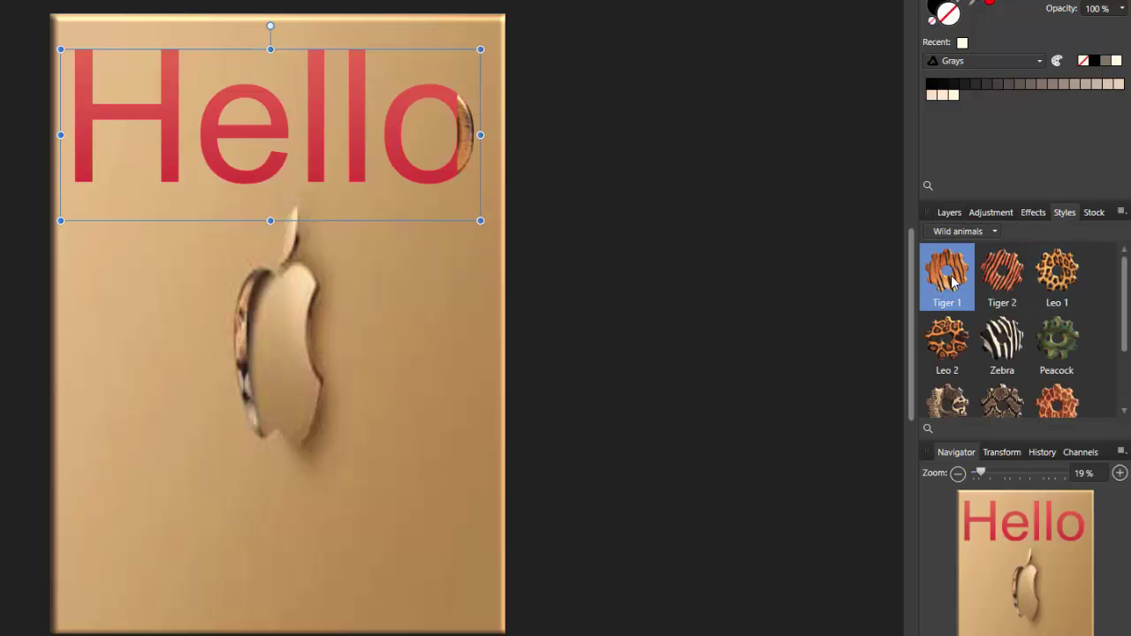
pyautogui.click(1010, 350)
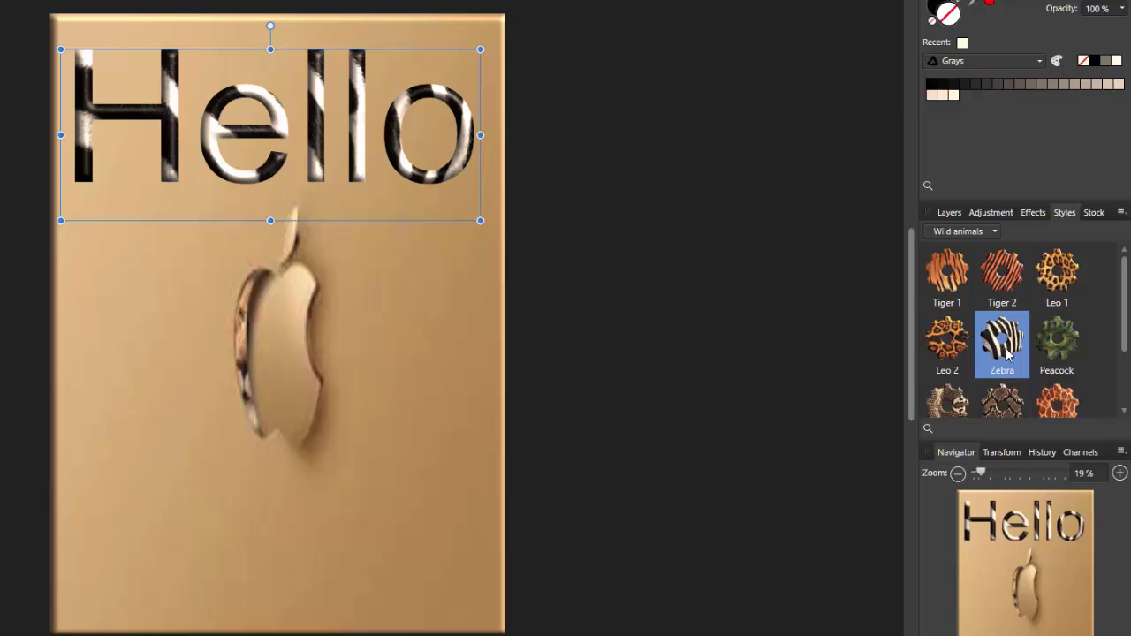
pyautogui.scroll(-1, 1115, 346)
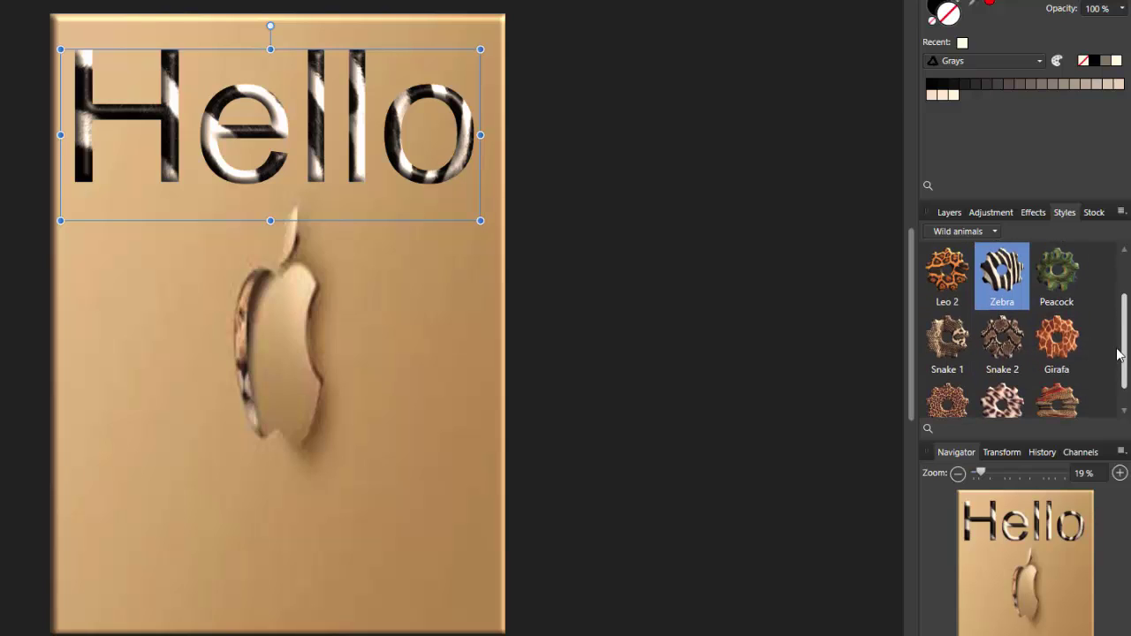
# - Preview Girafa, Snowleo, Pheasant and Cheetah, then settle on Zebra and deselect the text
pyautogui.click(1056, 343)
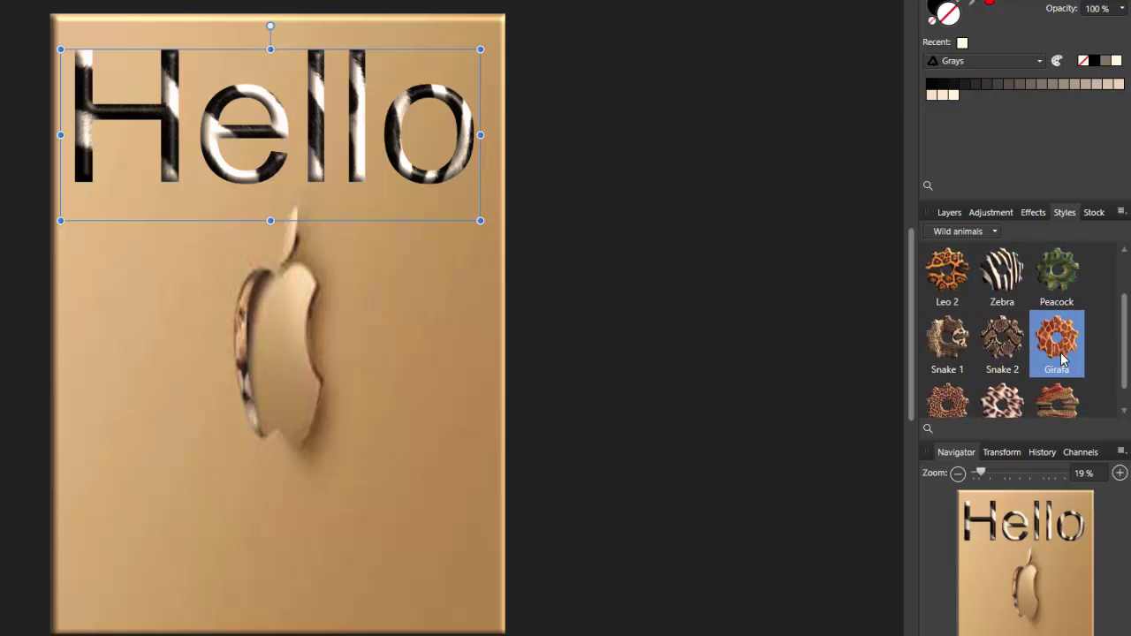
pyautogui.click(1003, 404)
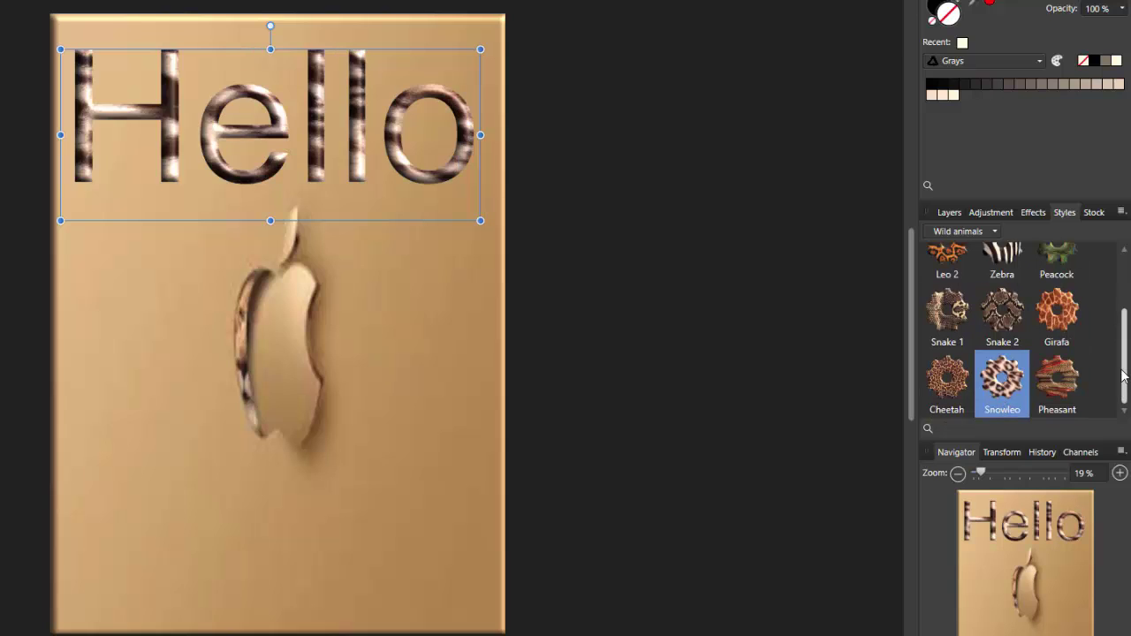
pyautogui.click(1057, 380)
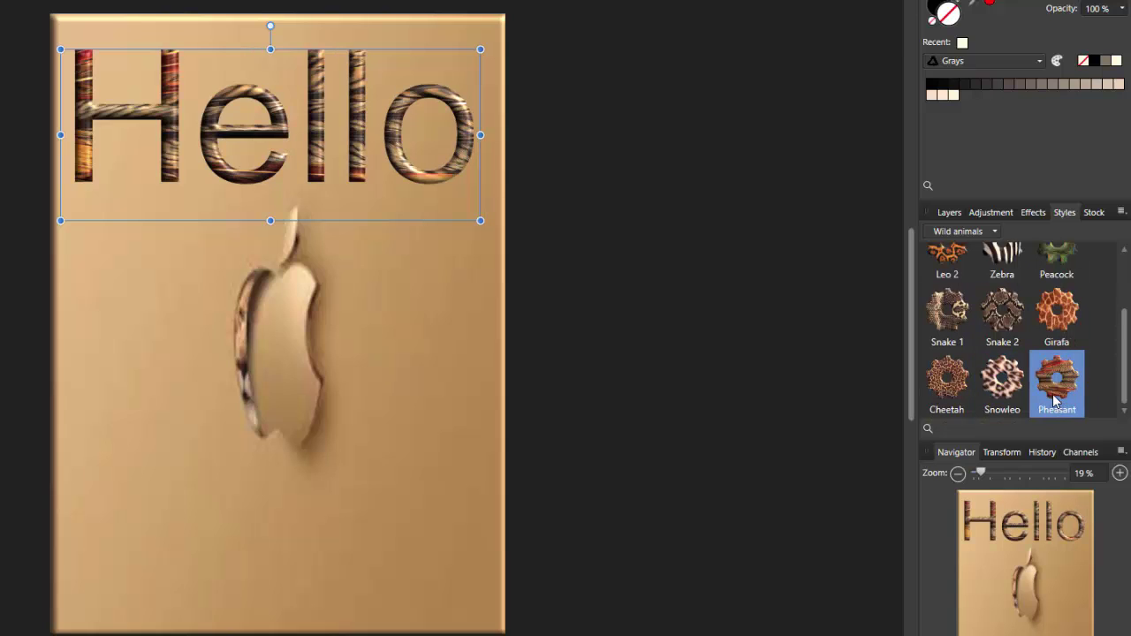
pyautogui.click(958, 380)
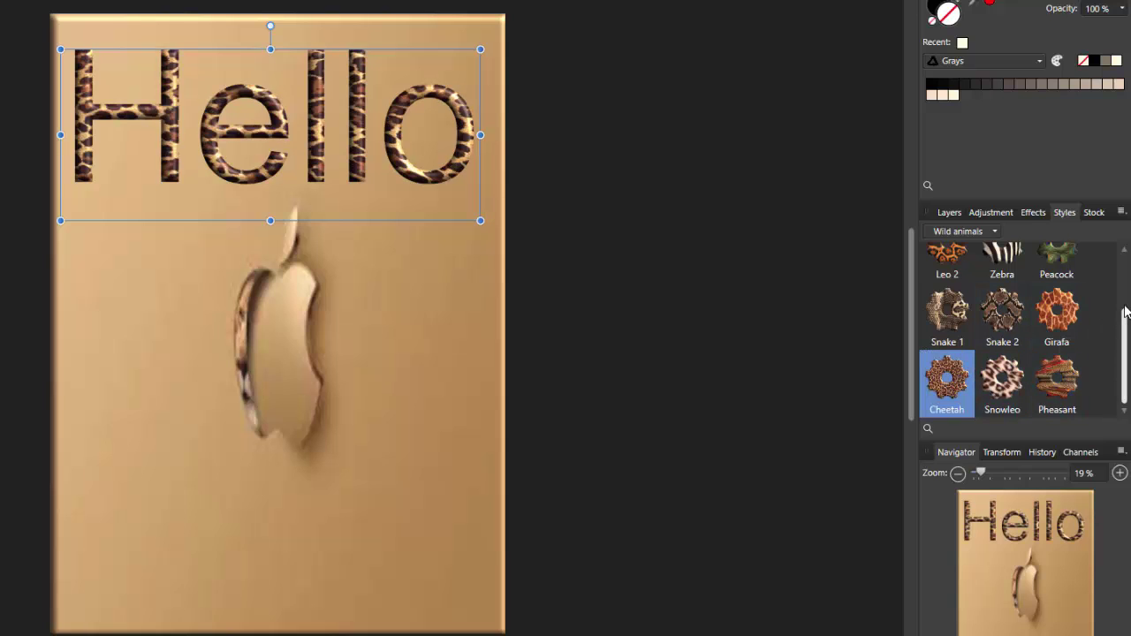
pyautogui.scroll(1, 1125, 311)
pyautogui.click(1002, 287)
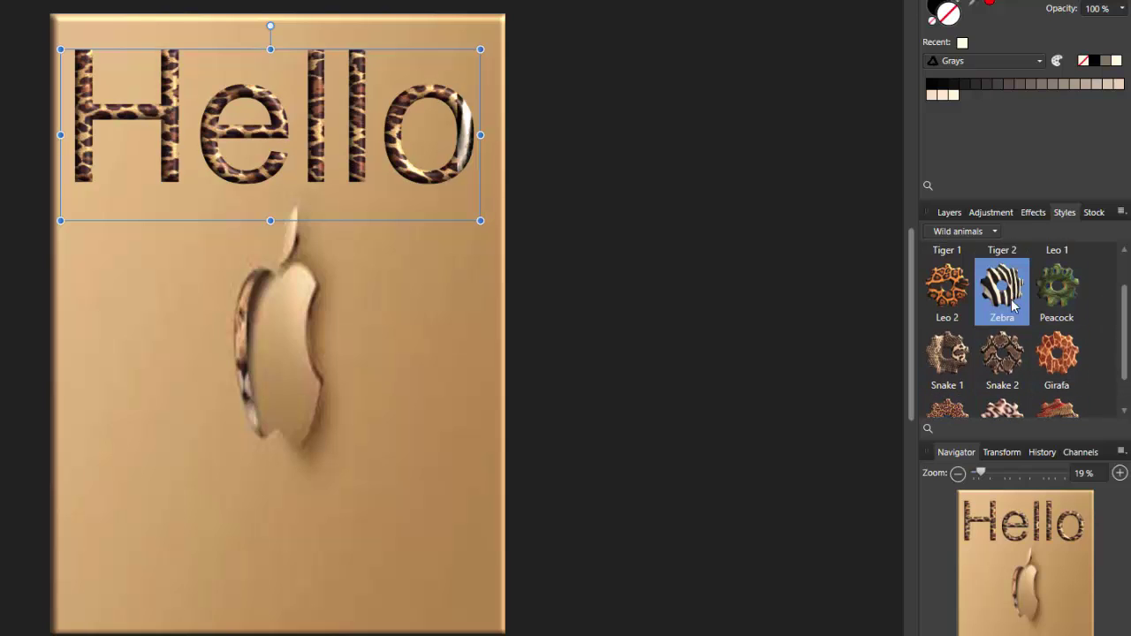
pyautogui.click(822, 396)
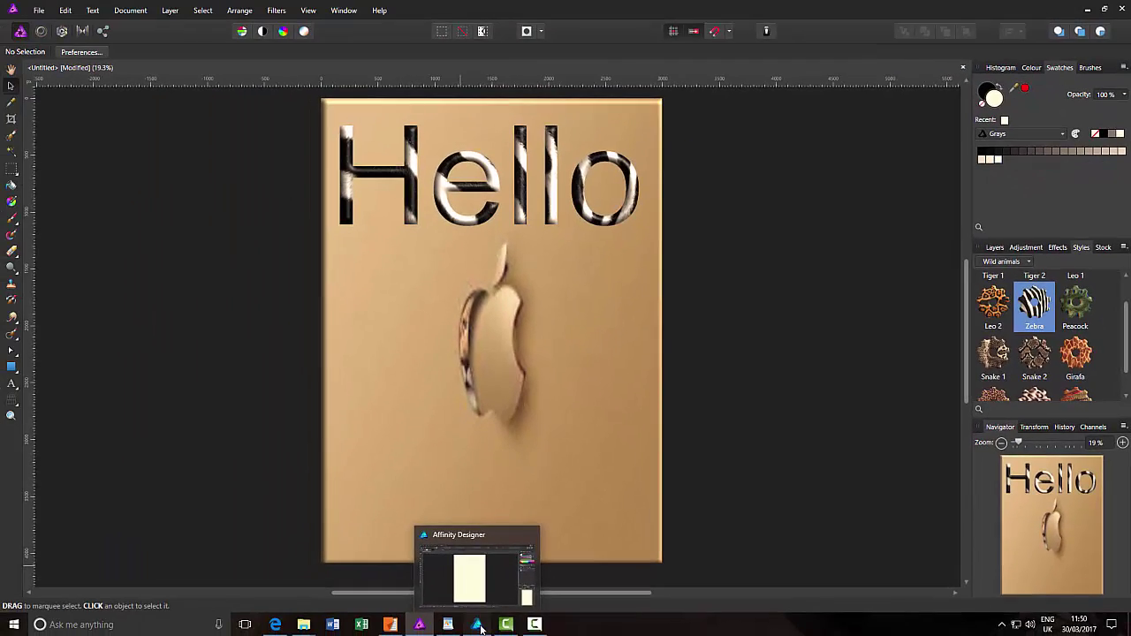
# - Bring up the cream rectangle document in Affinity Designer and show the Default style presets
pyautogui.click(477, 570)
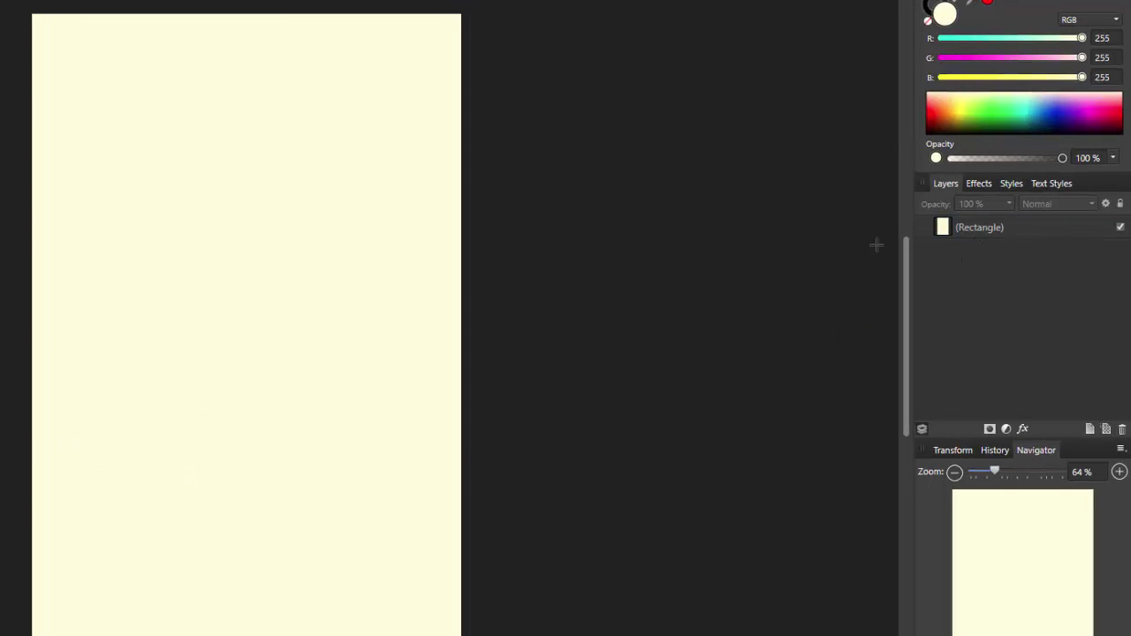
pyautogui.click(1010, 184)
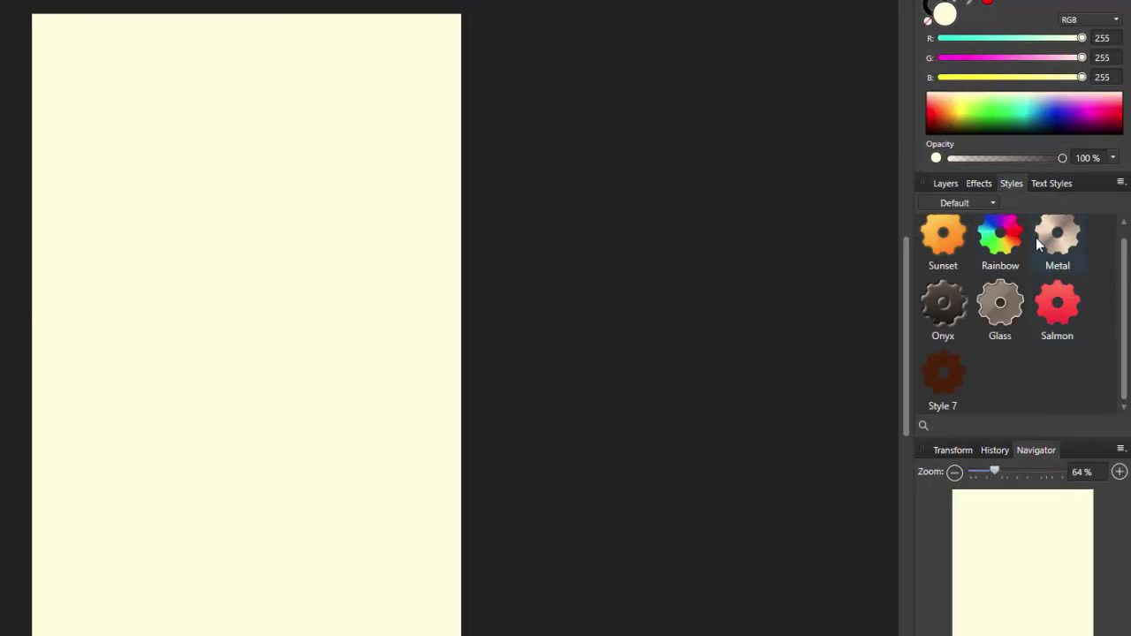
pyautogui.click(993, 203)
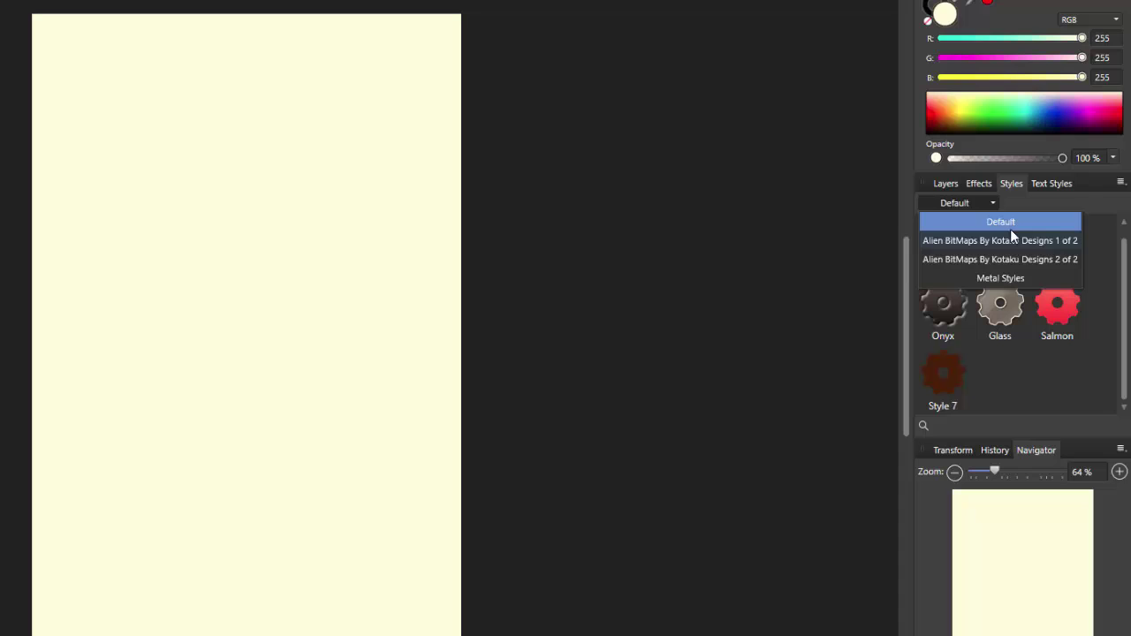
pyautogui.click(1079, 205)
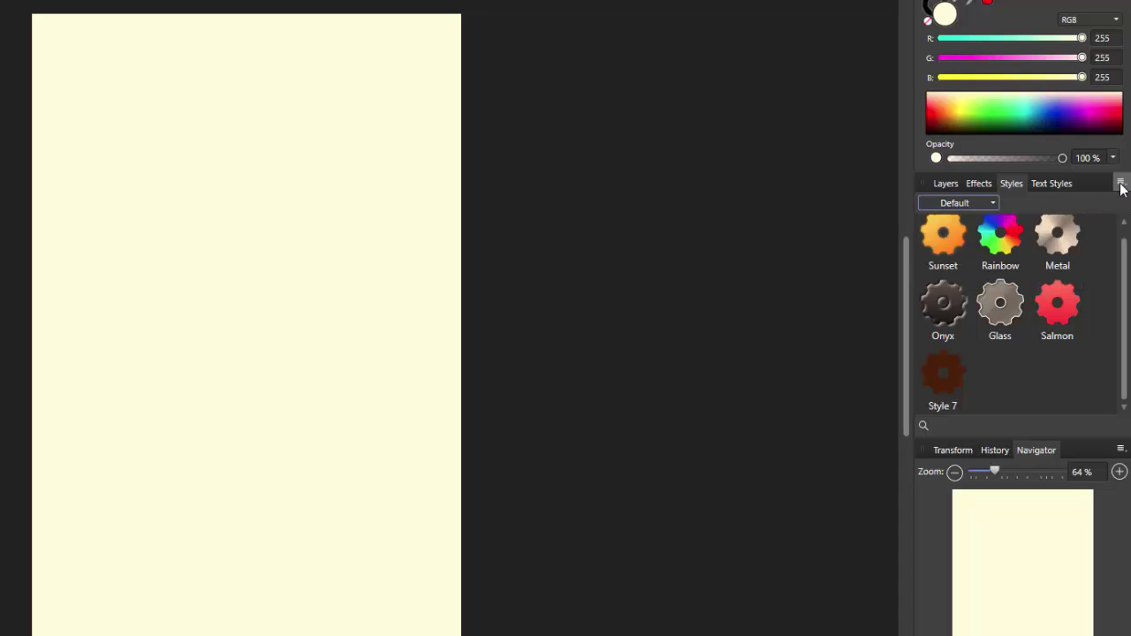
# - Import Wild-animal-textures.afstyles from Downloads > Wild-animal-textures into Designer's styles
pyautogui.click(1119, 183)
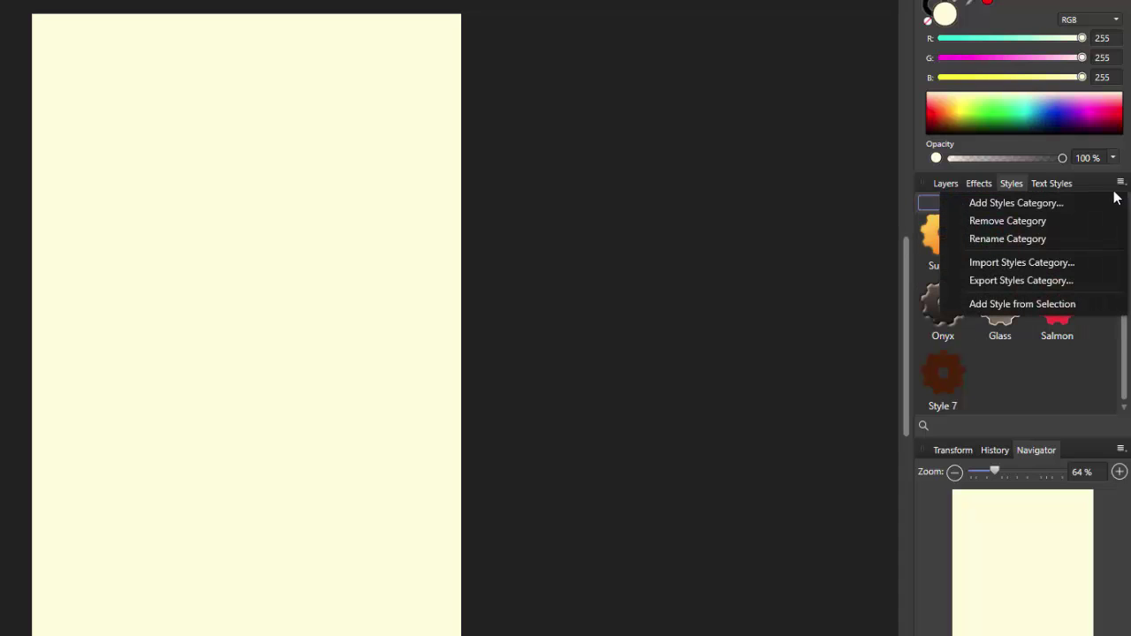
pyautogui.click(1000, 263)
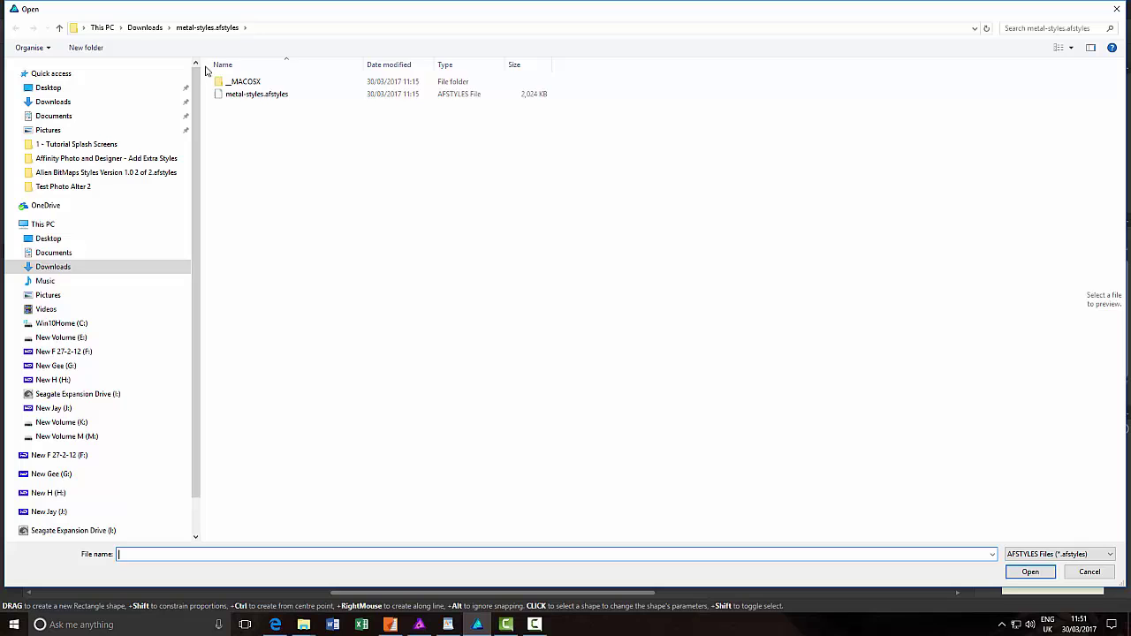
pyautogui.click(151, 29)
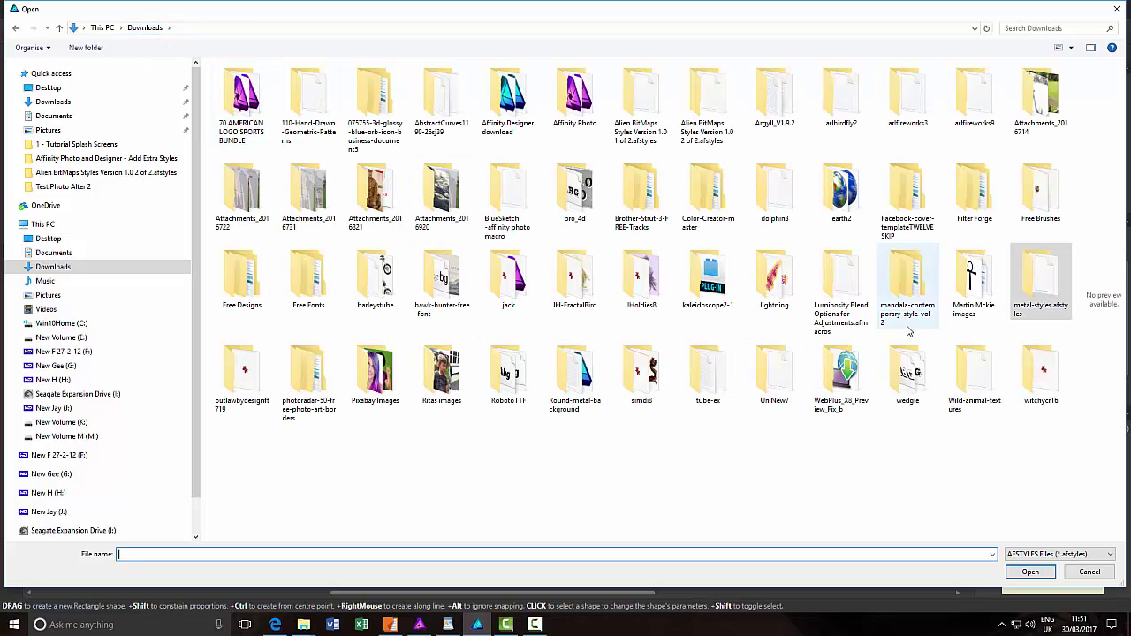
pyautogui.doubleClick(972, 375)
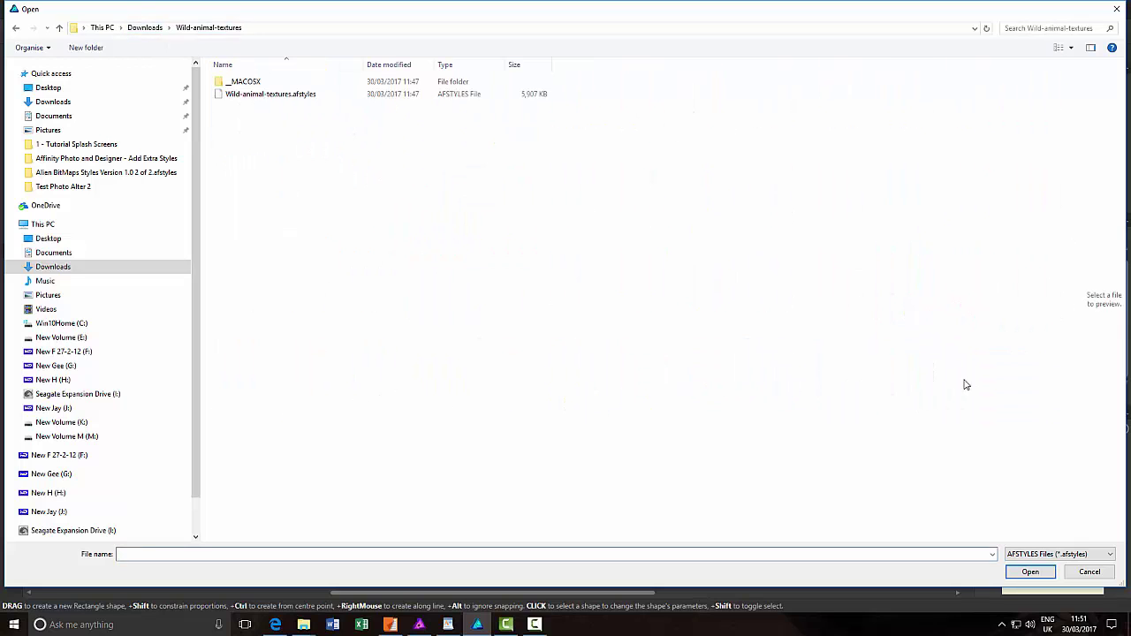
pyautogui.click(226, 110)
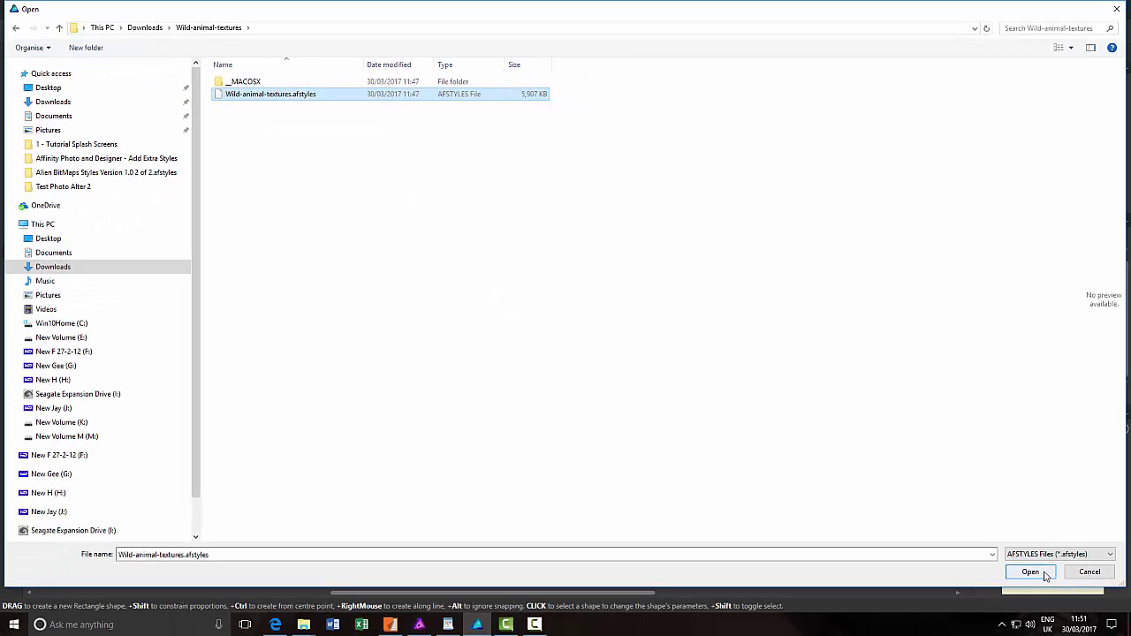
pyautogui.click(1043, 575)
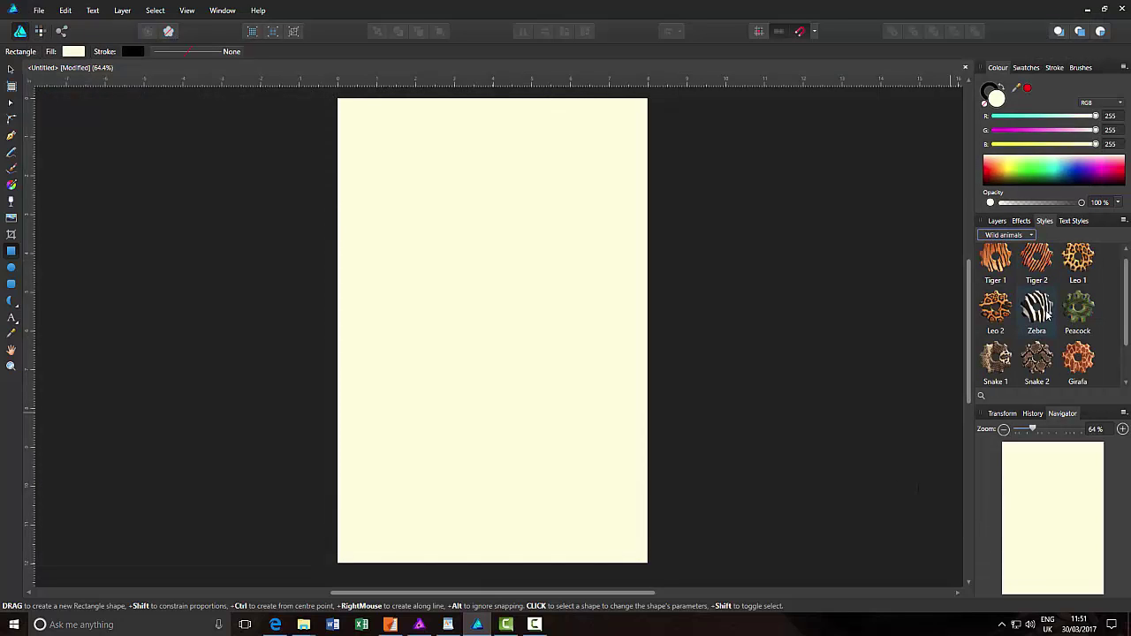
# - Select the Rectangle layer and apply the Zebra texture to it
pyautogui.click(997, 221)
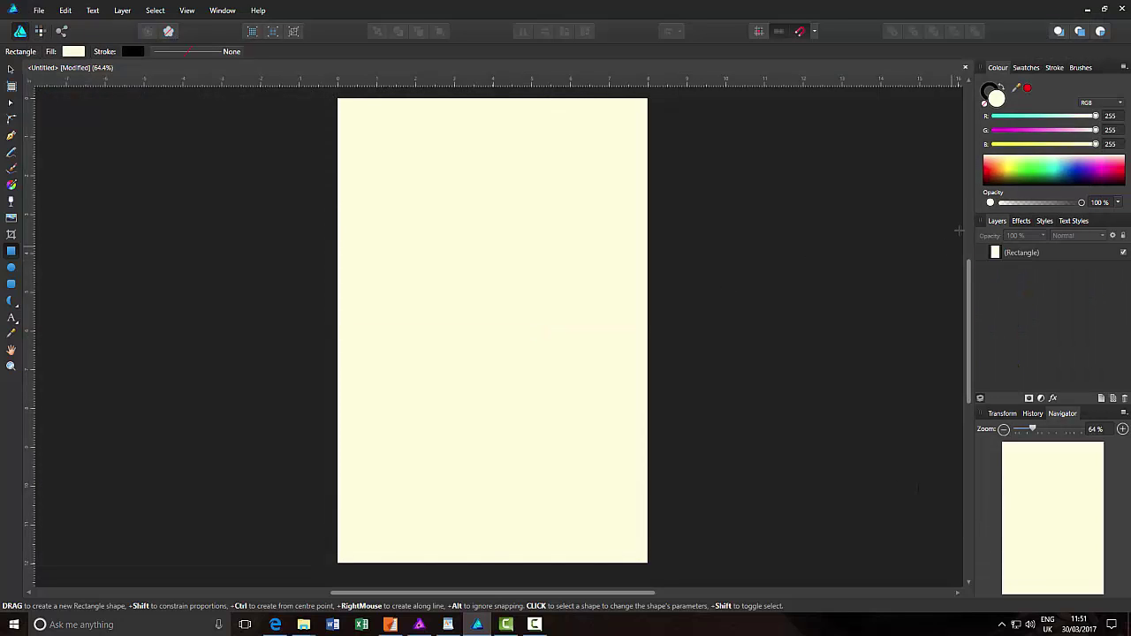
pyautogui.click(1063, 255)
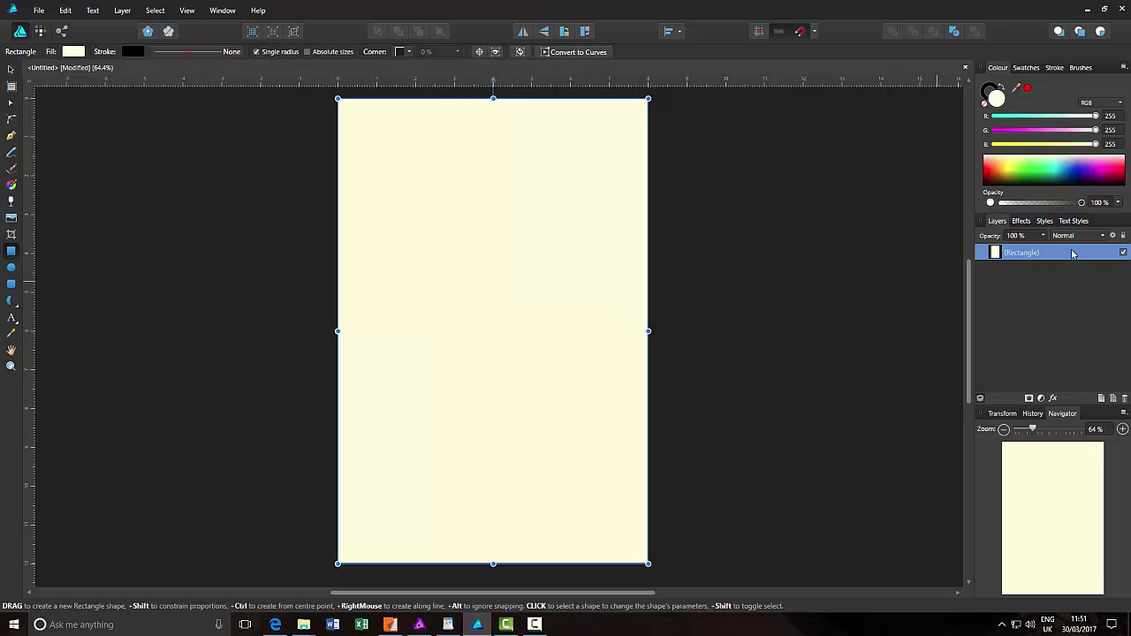
pyautogui.click(1044, 222)
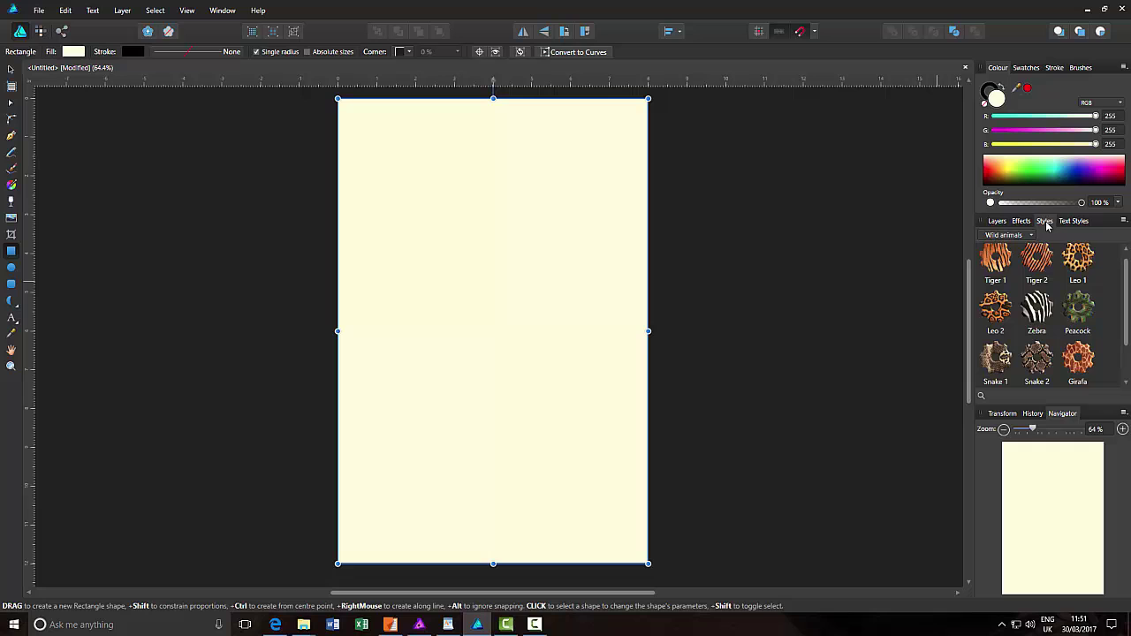
pyautogui.click(1037, 324)
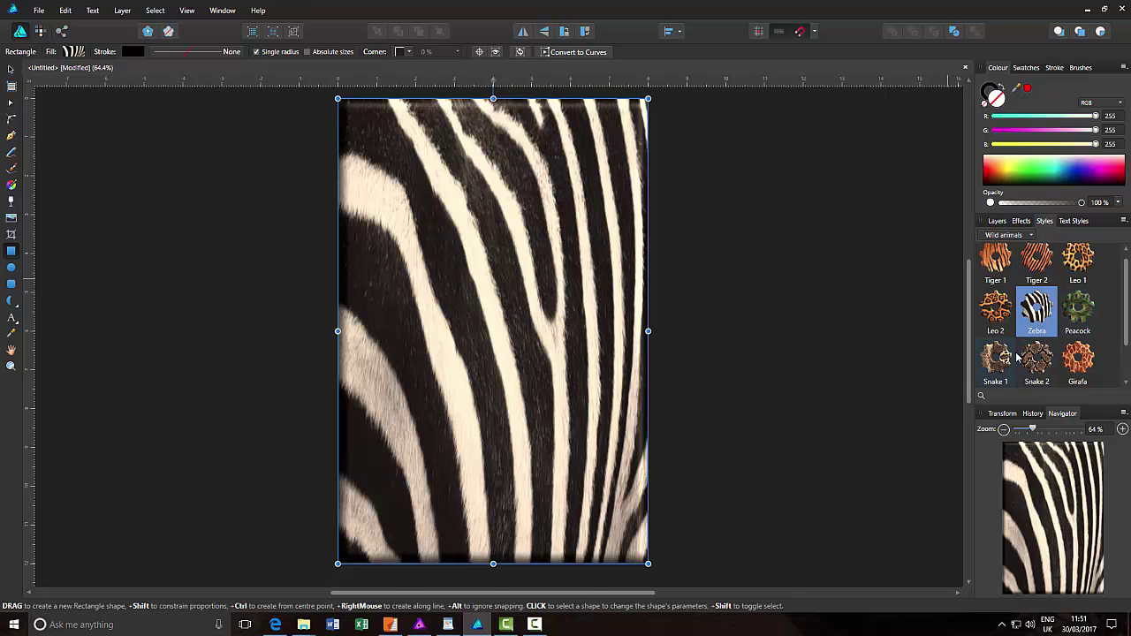
pyautogui.scroll(1, 1078, 265)
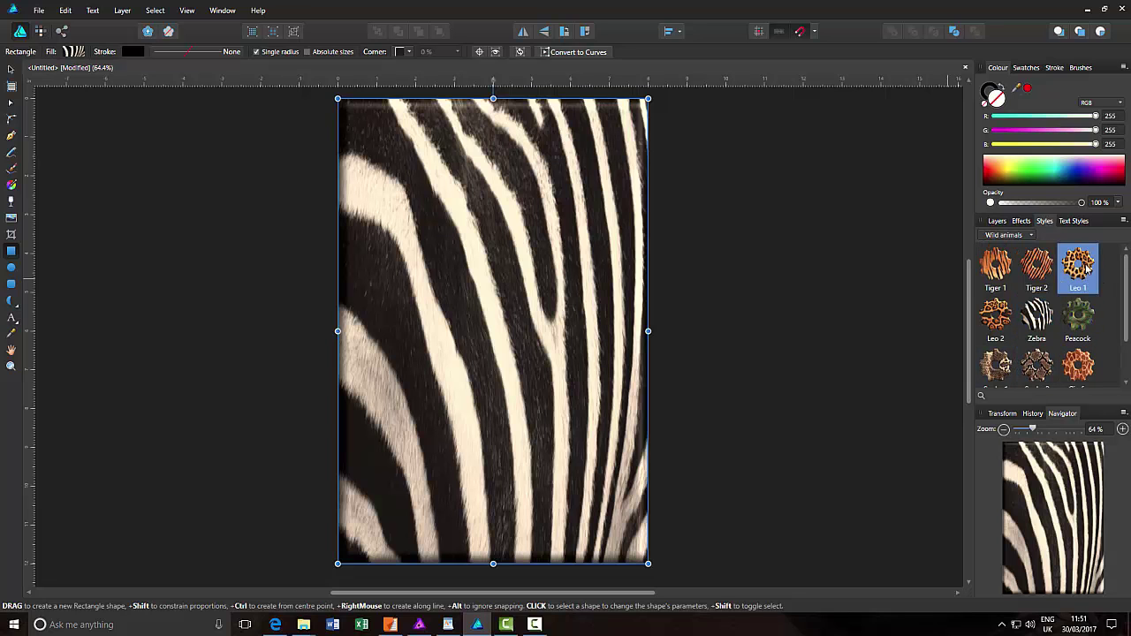
# - Try Leo 1, Tiger 1, Snake 1 and Pheasant on the rectangle, then reapply Zebra
pyautogui.click(1078, 266)
pyautogui.click(998, 270)
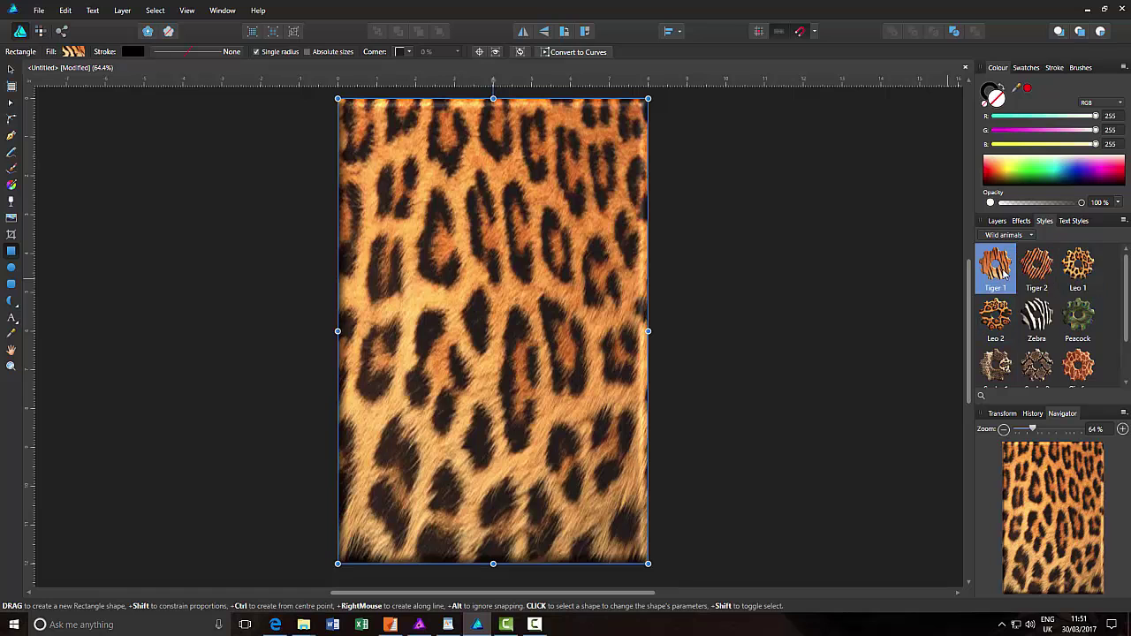
pyautogui.click(991, 365)
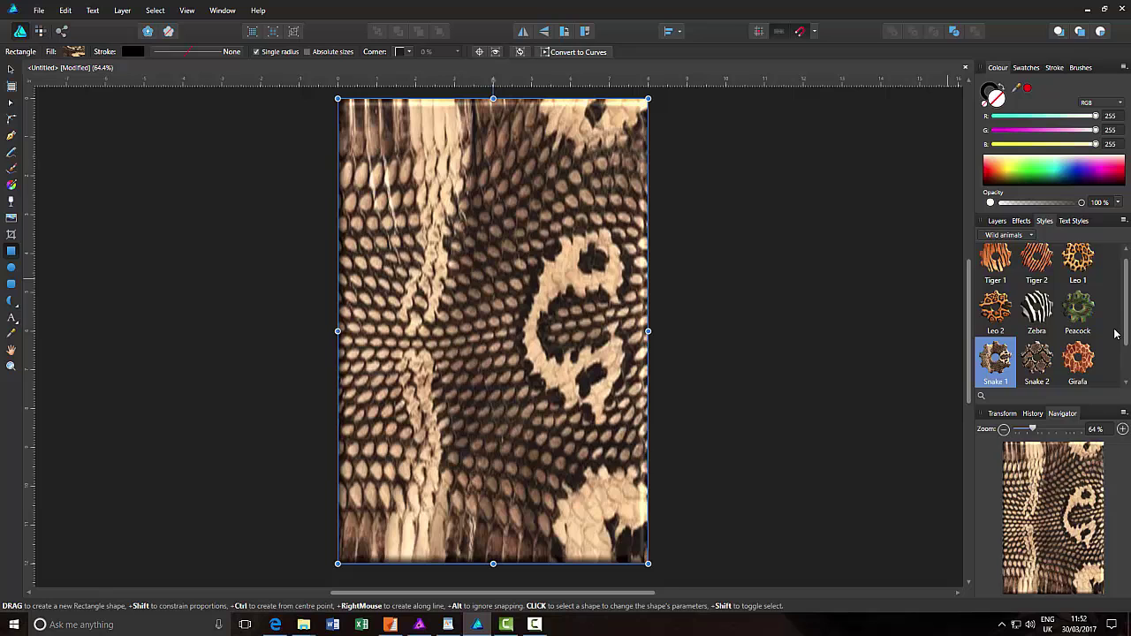
pyautogui.scroll(-1, 1118, 336)
pyautogui.click(1075, 369)
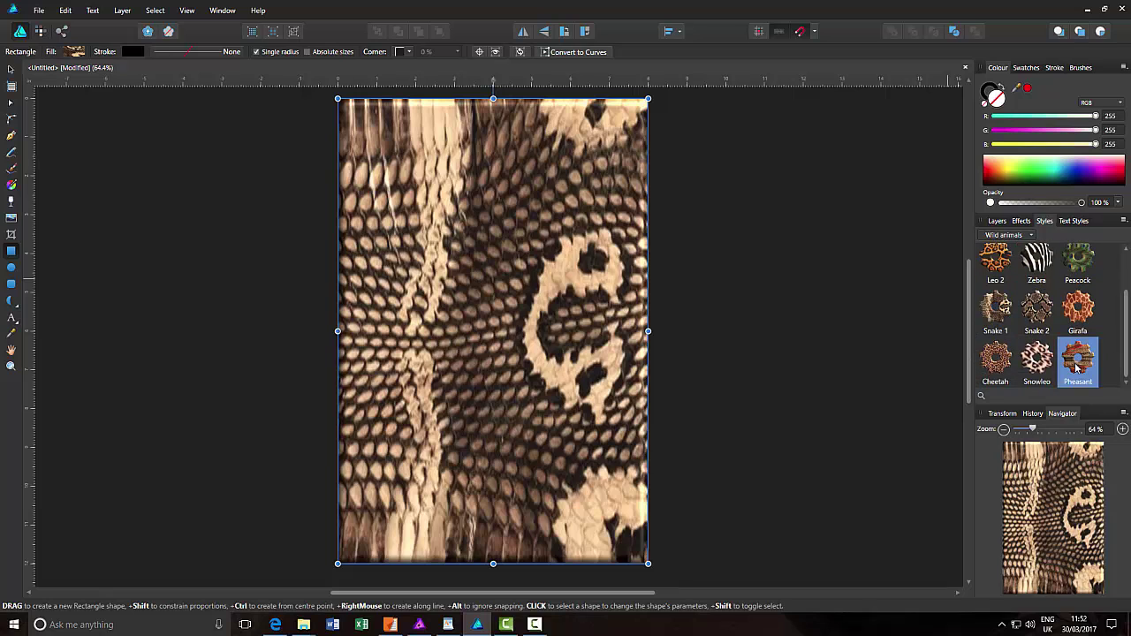
pyautogui.click(1039, 271)
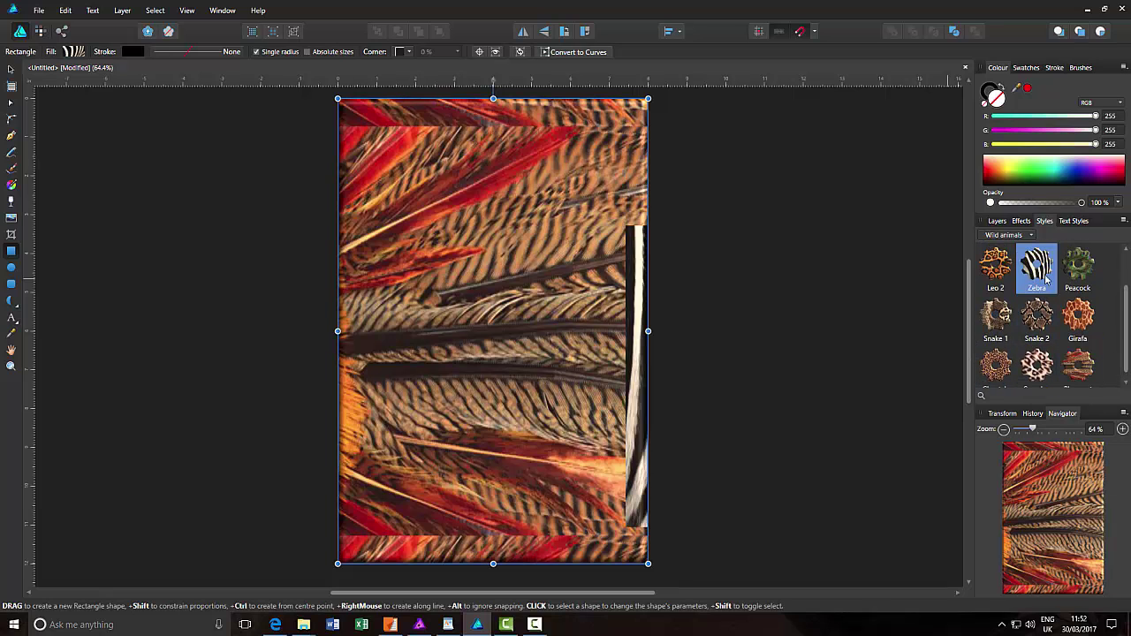
pyautogui.moveTo(1127, 334); pyautogui.dragTo(1126, 283)
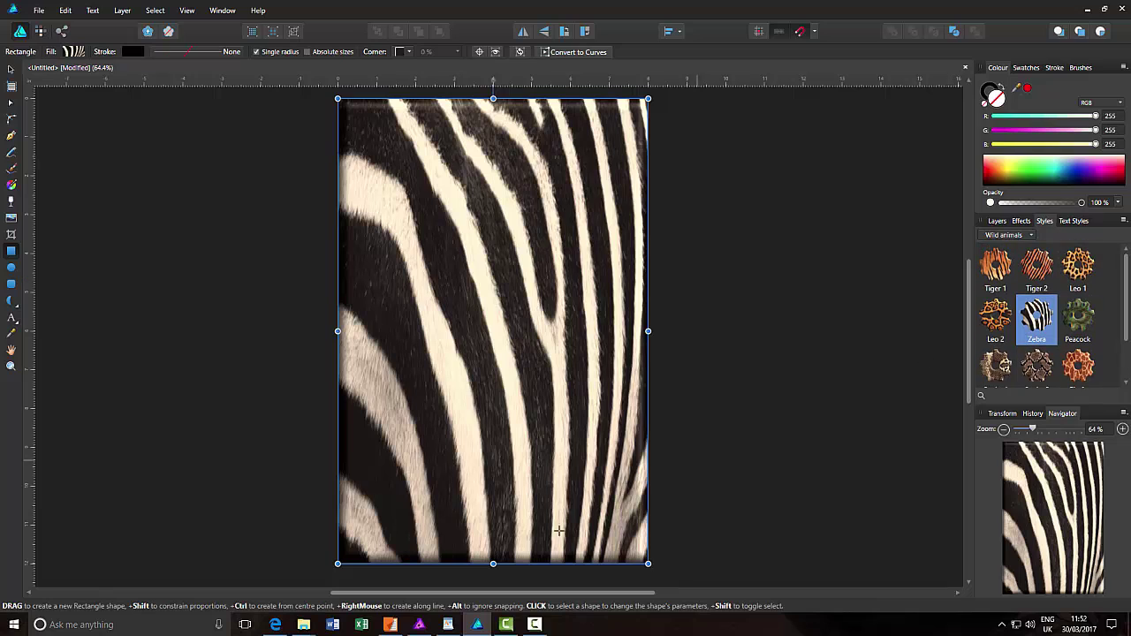
# - Switch back to Affinity Photo's Hello document with the zebra-striped text
pyautogui.click(421, 626)
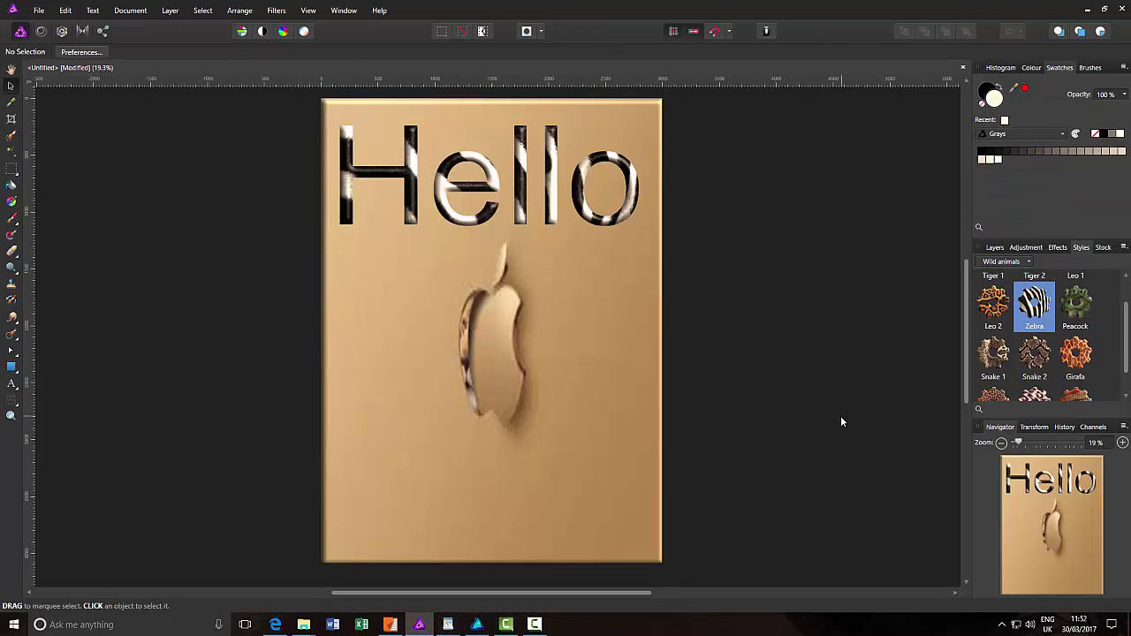